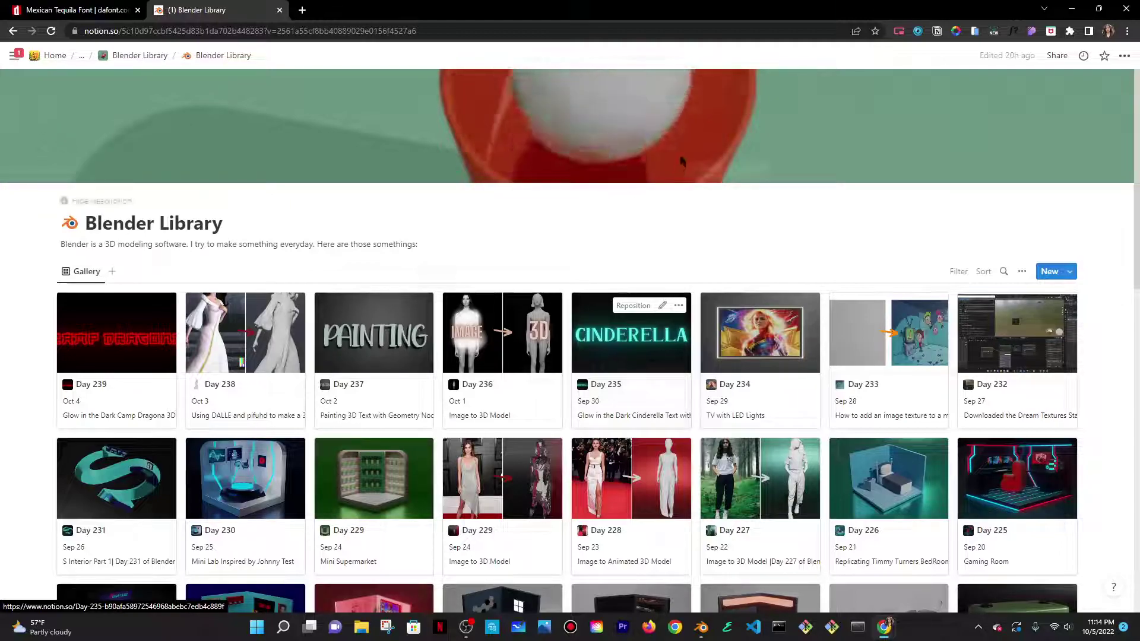
Show the Mexican Tequila font page, minimize the browser, and start a new General file in Blender
{"action": "left_click", "coordinate": [75, 7]}
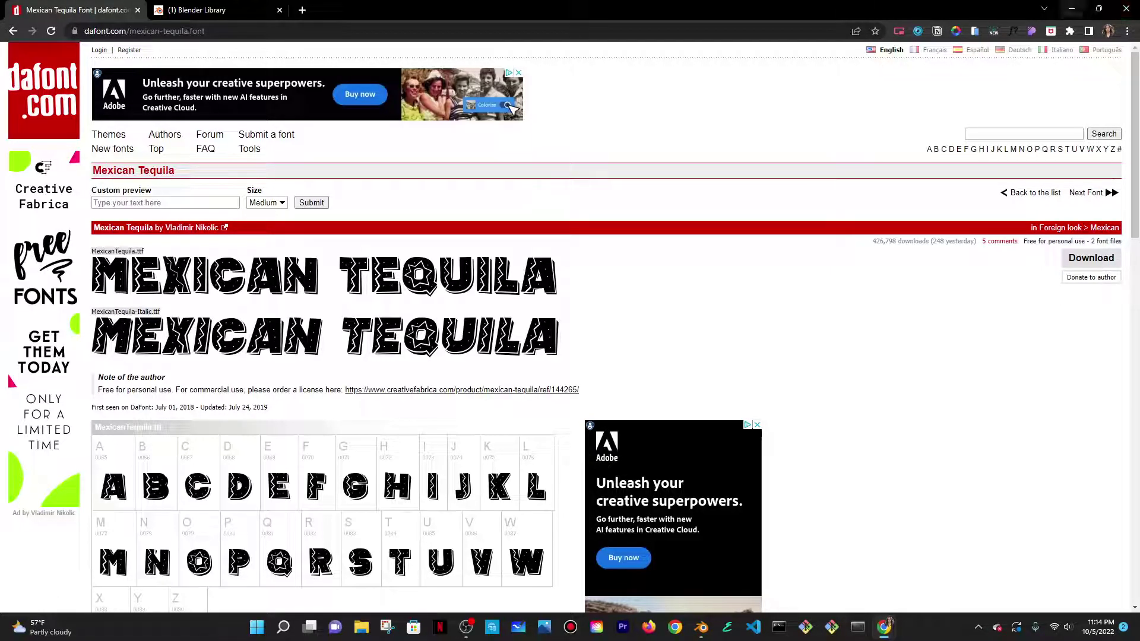
{"action": "left_click", "coordinate": [1072, 9]}
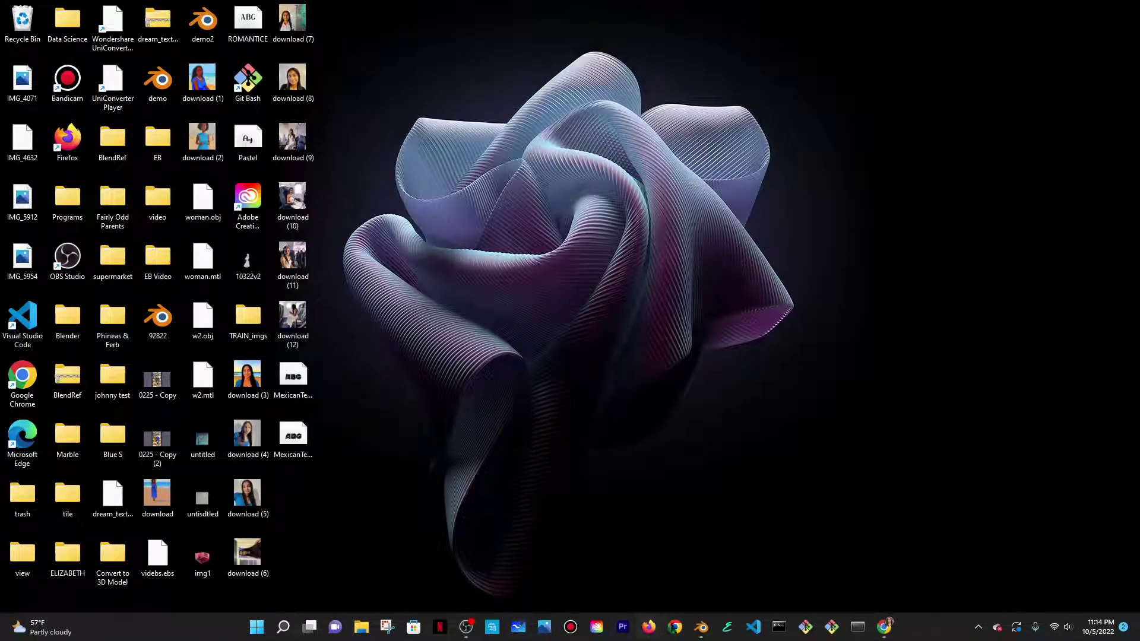
{"action": "left_click", "coordinate": [701, 627]}
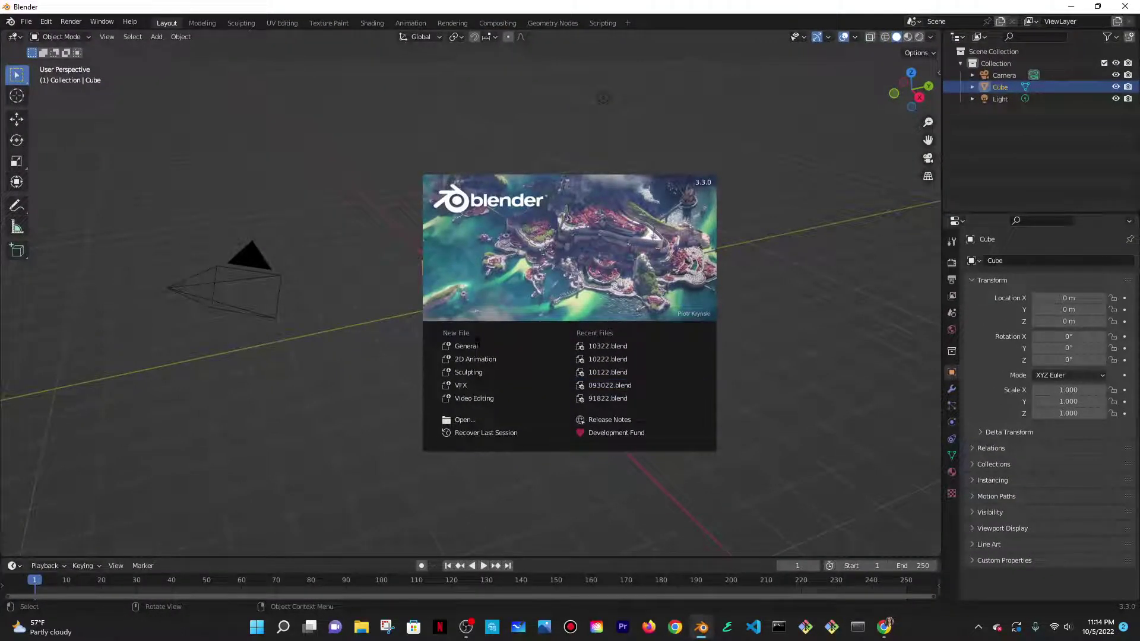
{"action": "left_click", "coordinate": [469, 345]}
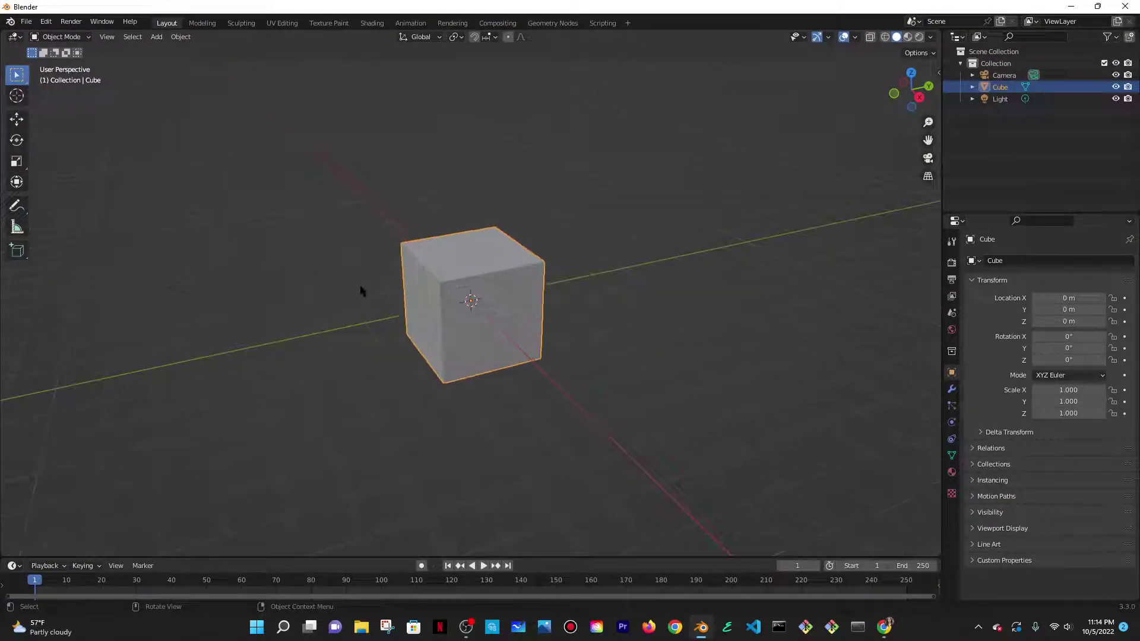
Create a geometry node tree on the default cube in the Geometry Nodes workspace and cut the link between Group Input and Group Output
{"action": "left_click", "coordinate": [568, 25]}
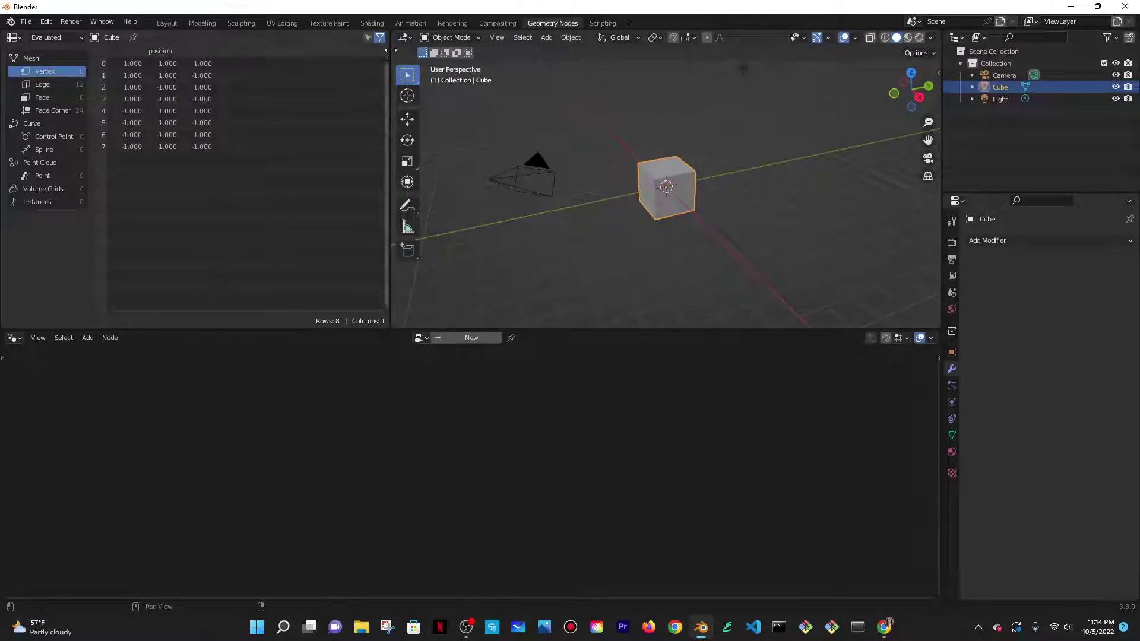
{"action": "left_click_drag", "start_coordinate": [389, 106], "coordinate": [16, 105]}
{"action": "left_click", "coordinate": [471, 338]}
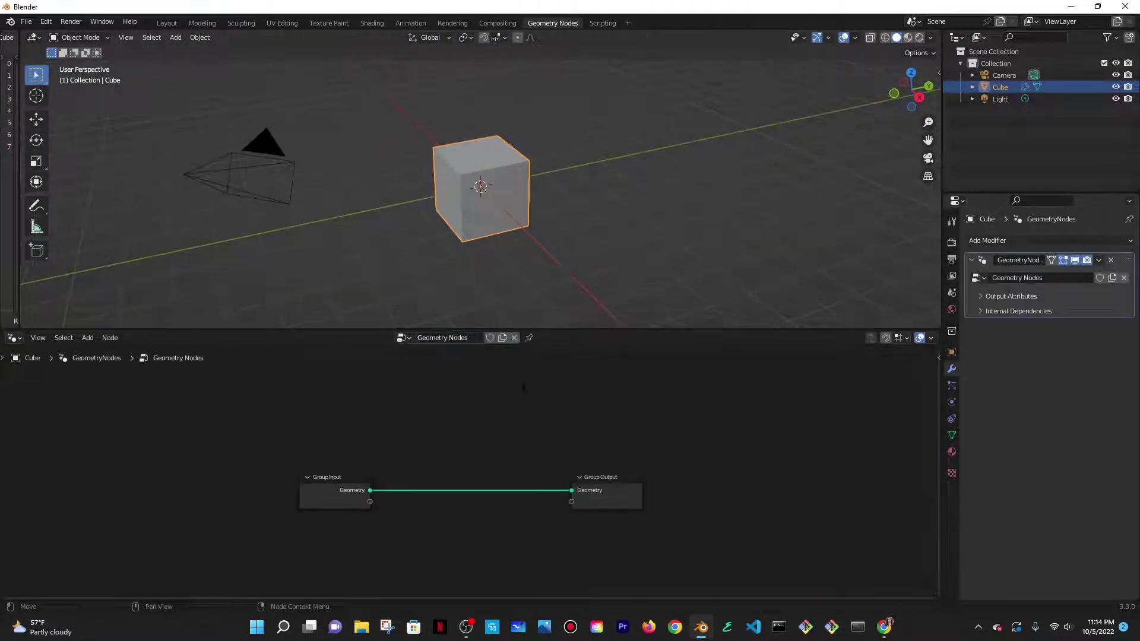
{"action": "scroll", "coordinate": [479, 483], "scroll_direction": "up", "scroll_amount": 3}
{"action": "left_click_drag", "start_coordinate": [659, 505], "coordinate": [240, 556]}
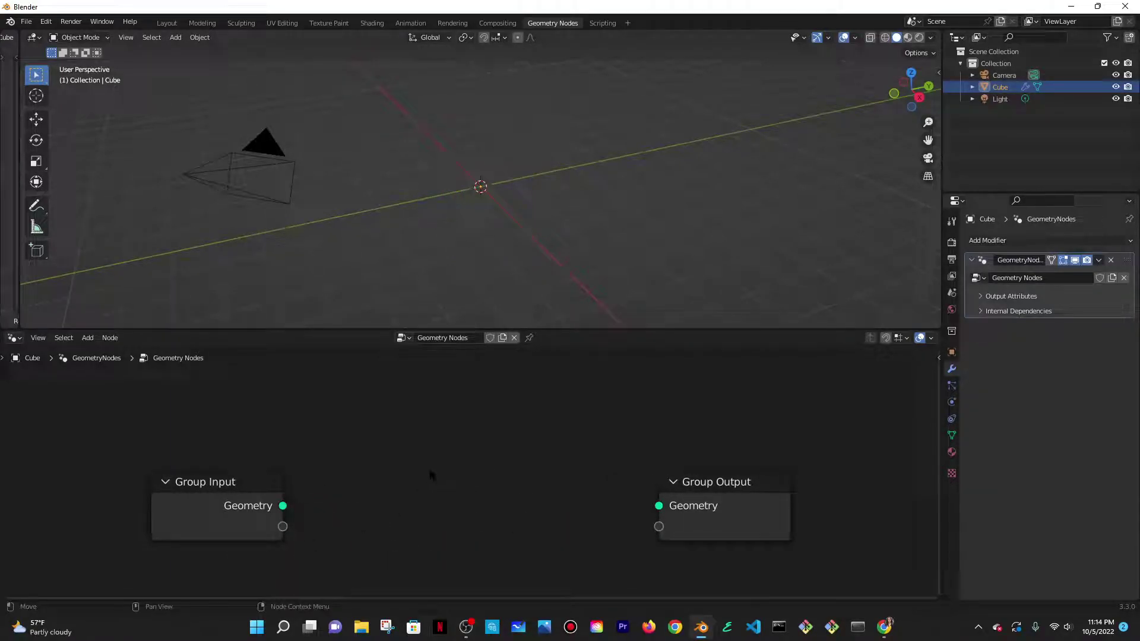
Add a String to Curves node and connect its Curve Instances output to the Group Output geometry
{"action": "key", "text": "shift+a"}
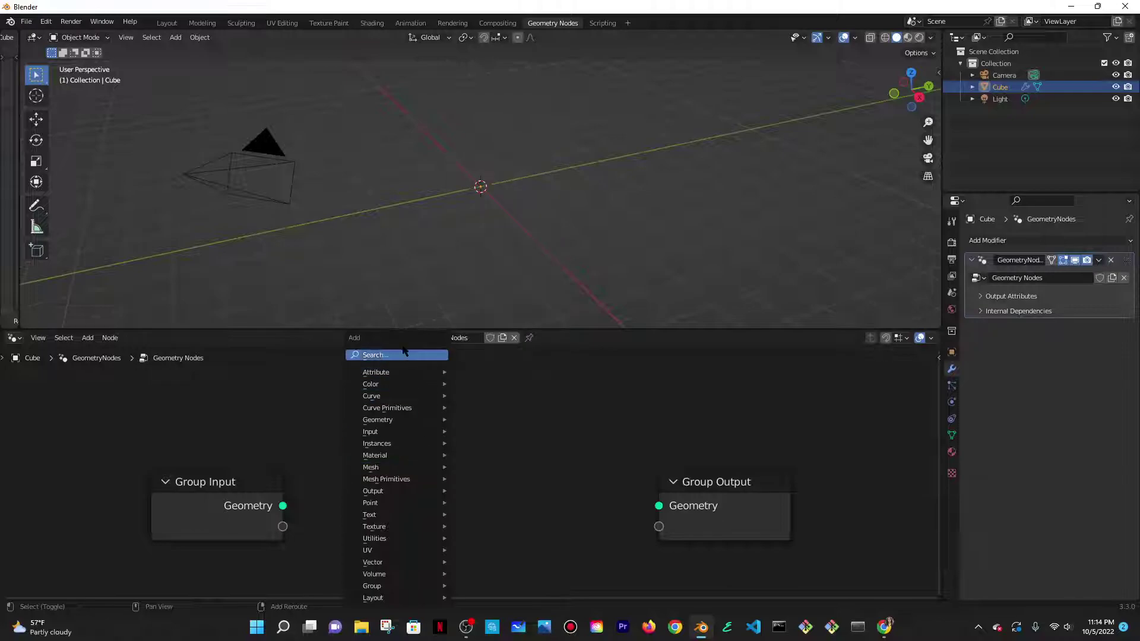
{"action": "left_click", "coordinate": [400, 356]}
{"action": "type", "text": "AA"}
{"action": "key", "text": "BackSpace"}
{"action": "key", "text": "BackSpace"}
{"action": "type", "text": "string to"}
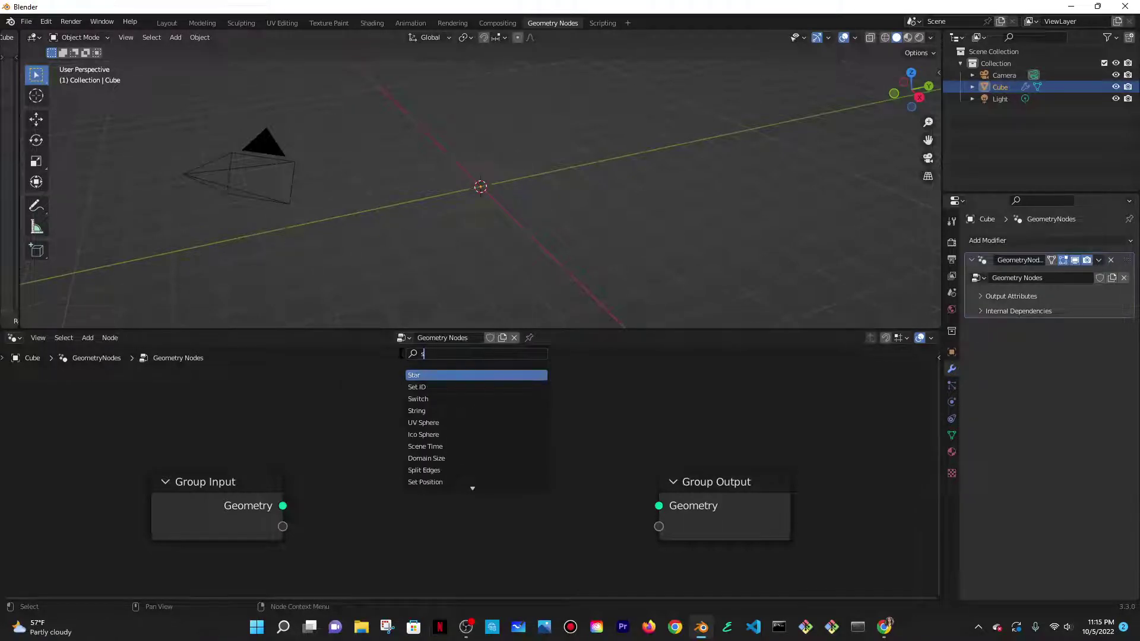
{"action": "key", "text": "Return"}
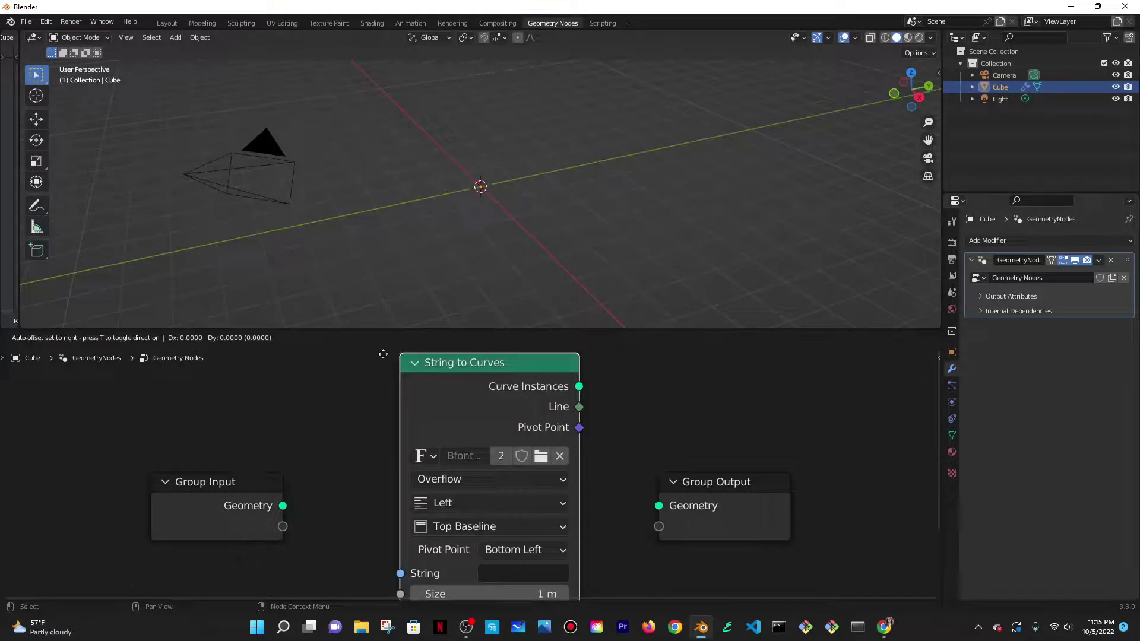
{"action": "left_click", "coordinate": [344, 354]}
{"action": "left_click_drag", "start_coordinate": [540, 386], "coordinate": [696, 393]}
Set the String to Curves node's text to TAQUERIA
{"action": "middle_click_drag", "start_coordinate": [548, 493], "coordinate": [632, 442]}
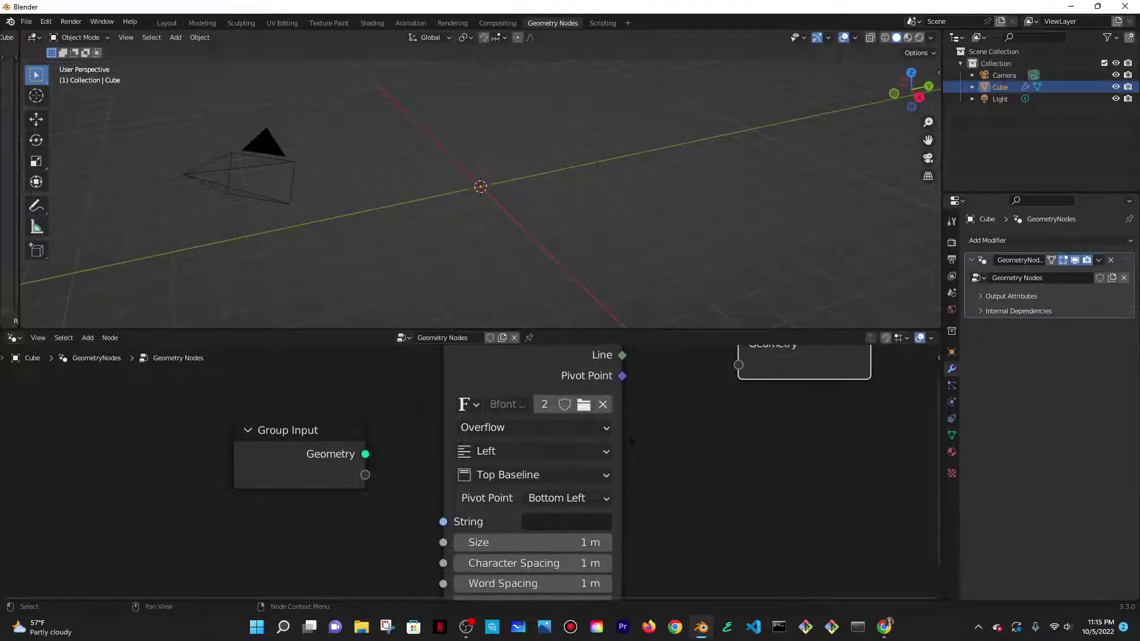
{"action": "left_click_drag", "start_coordinate": [492, 388], "coordinate": [479, 363]}
{"action": "middle_click_drag", "start_coordinate": [604, 457], "coordinate": [603, 425]}
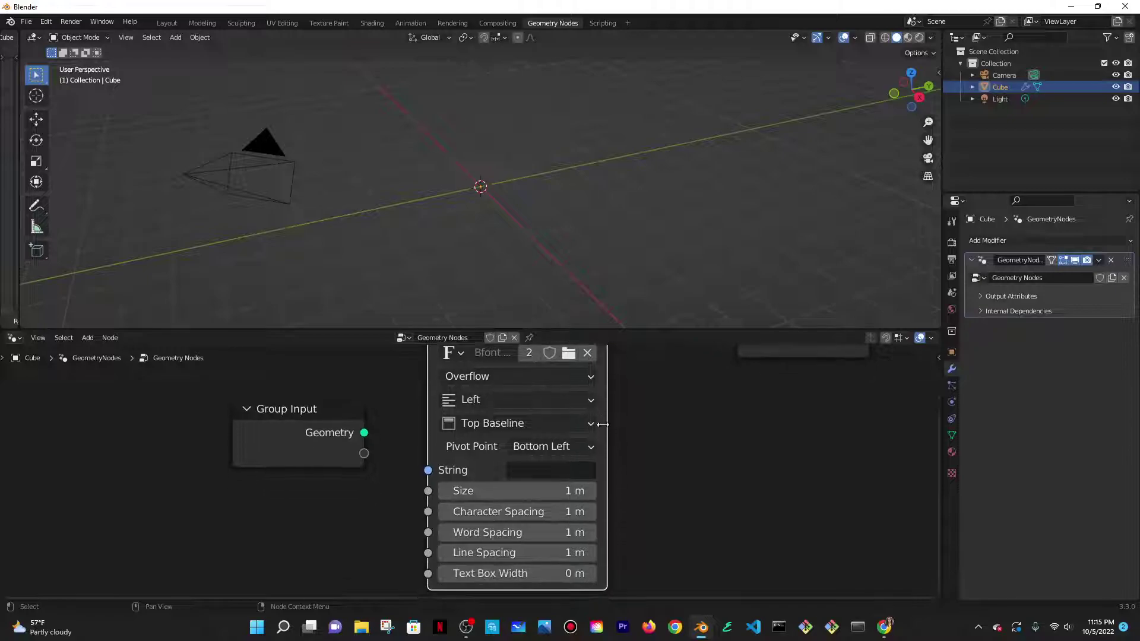
{"action": "scroll", "coordinate": [555, 472], "scroll_direction": "up", "scroll_amount": 2}
{"action": "left_click", "coordinate": [582, 469]}
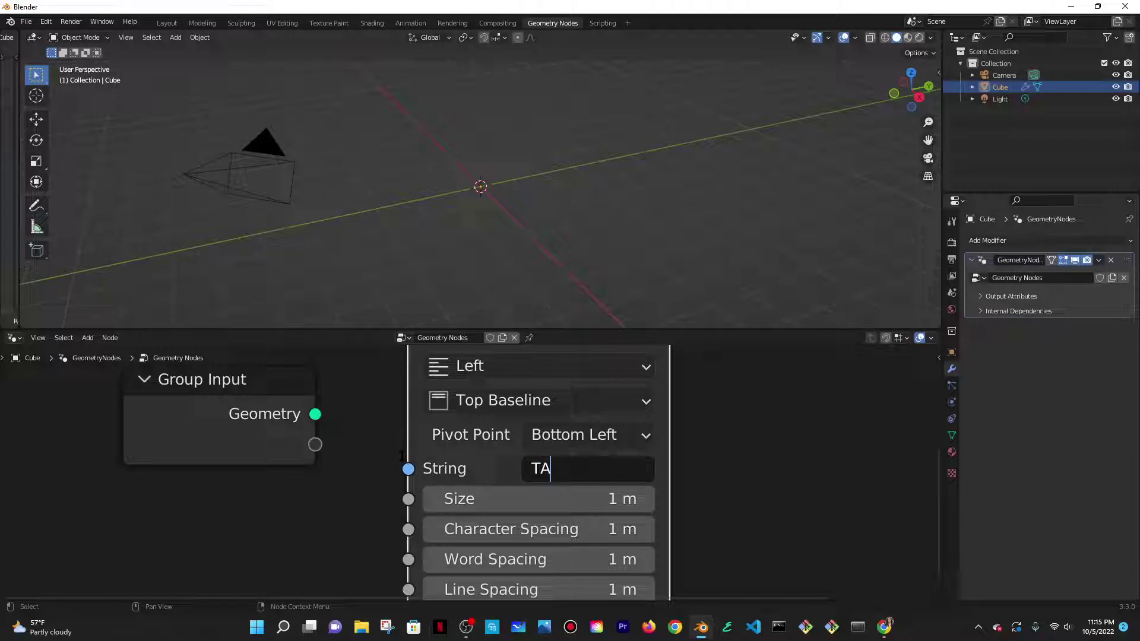
{"action": "type", "text": "TAQUERIA"}
{"action": "key", "text": "Return"}
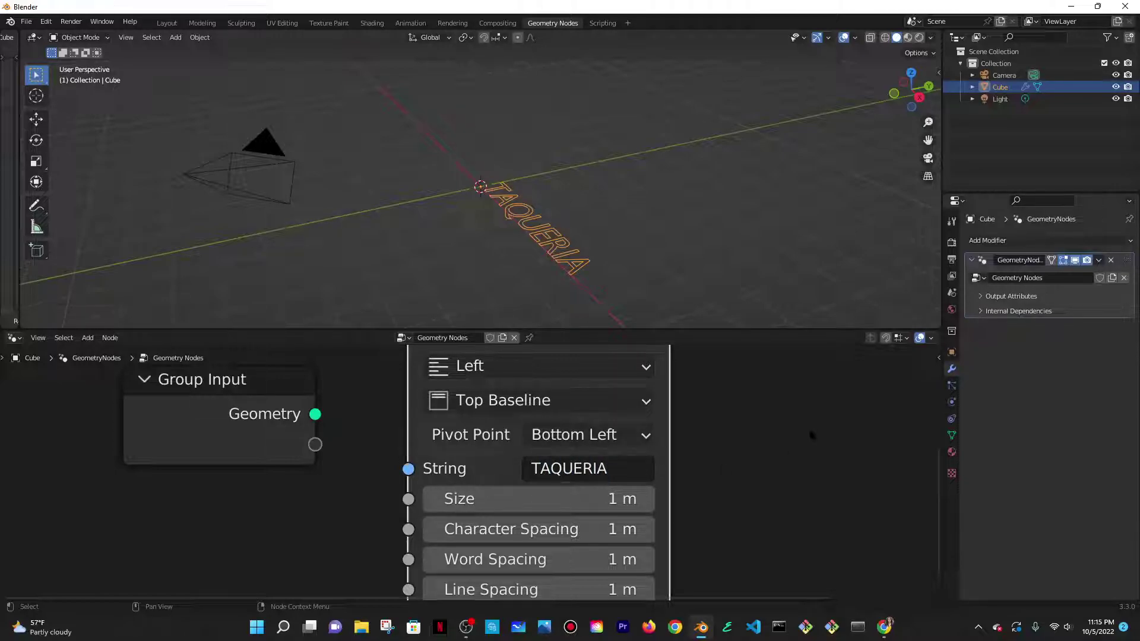
Load the Mexican Tequila Regular font from the Desktop folder into the String to Curves node
{"action": "scroll", "coordinate": [812, 435], "scroll_direction": "down", "scroll_amount": 5}
{"action": "middle_click_drag", "start_coordinate": [764, 403], "coordinate": [634, 514]}
{"action": "middle_click_drag", "start_coordinate": [435, 466], "coordinate": [543, 462]}
{"action": "scroll", "coordinate": [515, 459], "scroll_direction": "up", "scroll_amount": 5}
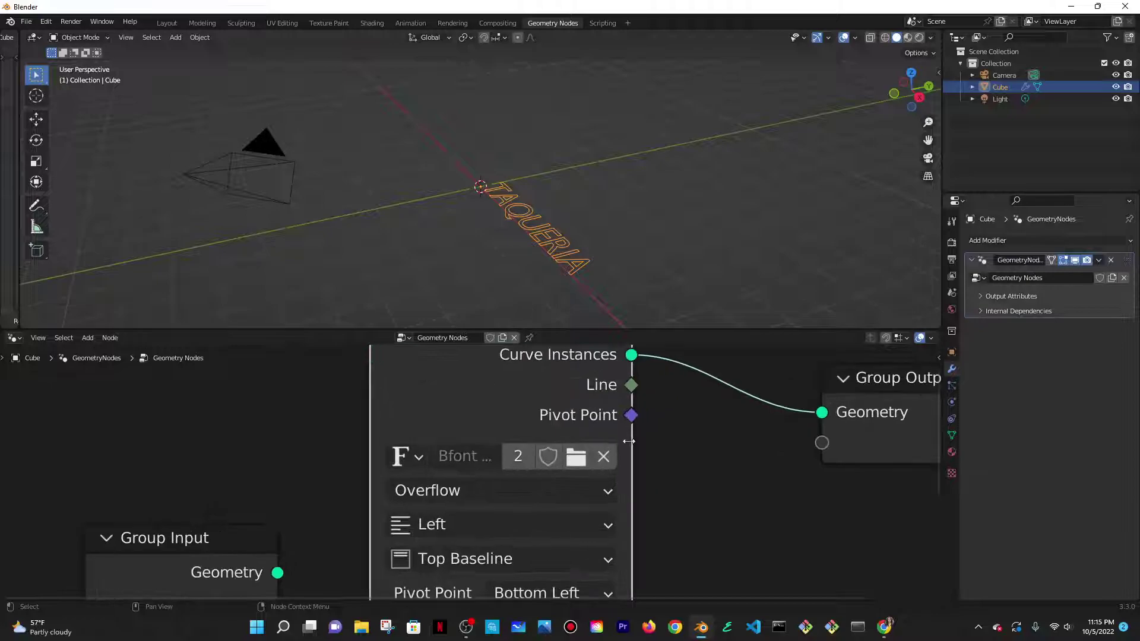
{"action": "left_click", "coordinate": [576, 456]}
{"action": "left_click", "coordinate": [295, 234]}
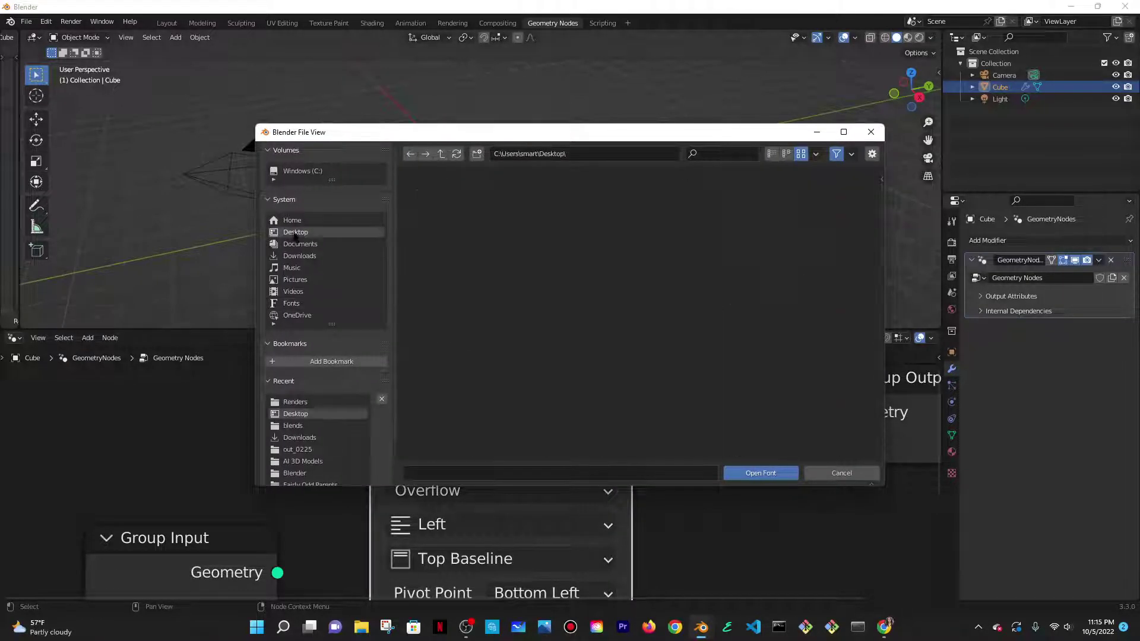
{"action": "scroll", "coordinate": [805, 300], "scroll_direction": "down", "scroll_amount": 1}
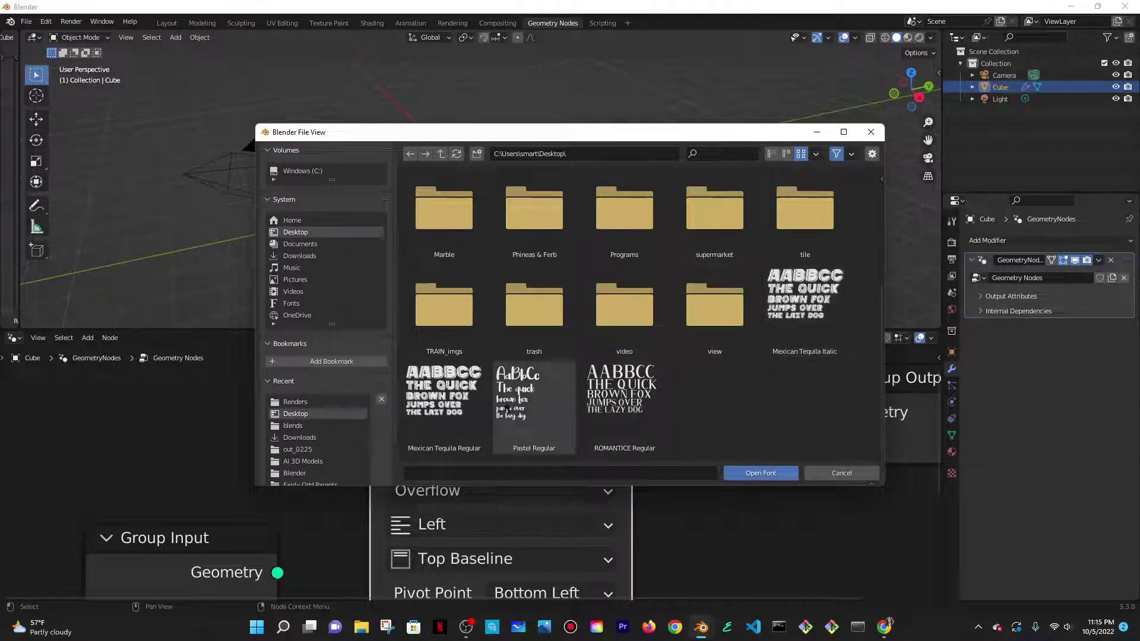
{"action": "left_click", "coordinate": [445, 404]}
{"action": "left_click", "coordinate": [761, 474]}
{"action": "middle_click_drag", "start_coordinate": [594, 279], "coordinate": [688, 247]}
Add a Transform node on the link between String to Curves and Group Output
{"action": "middle_click_drag", "start_coordinate": [725, 416], "coordinate": [506, 453]}
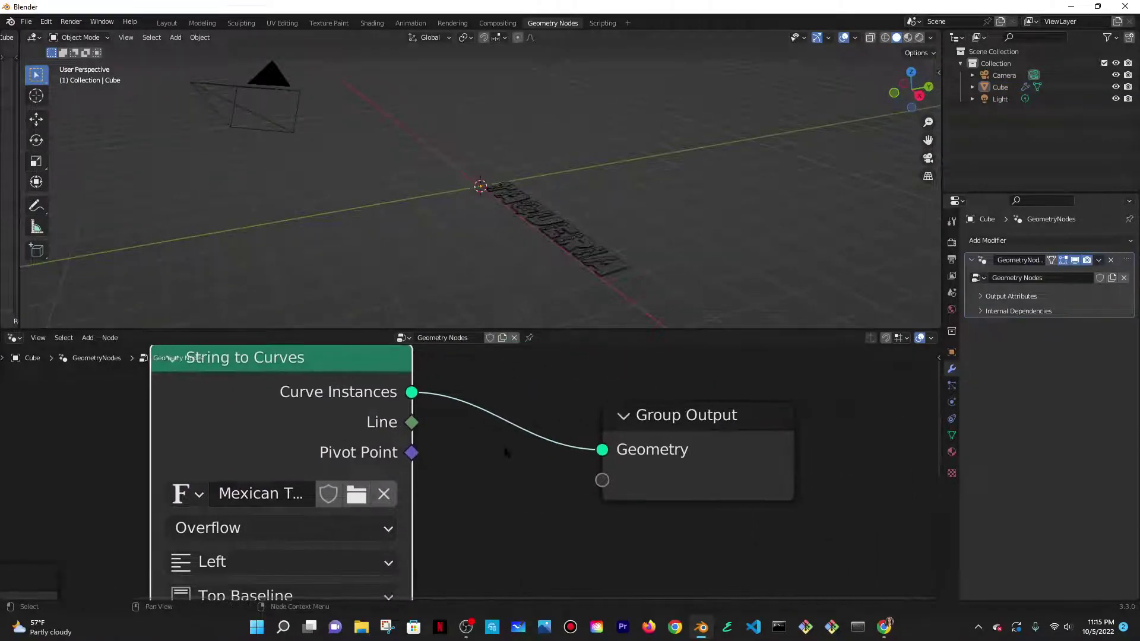
{"action": "key", "text": "shift+a"}
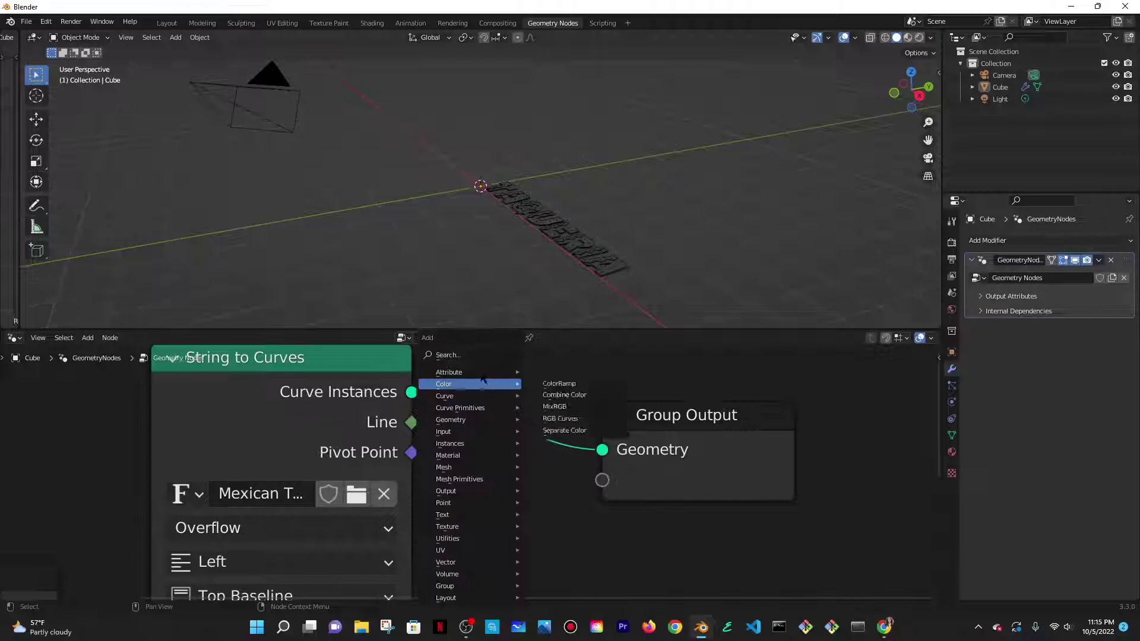
{"action": "left_click", "coordinate": [493, 355]}
{"action": "type", "text": "tran"}
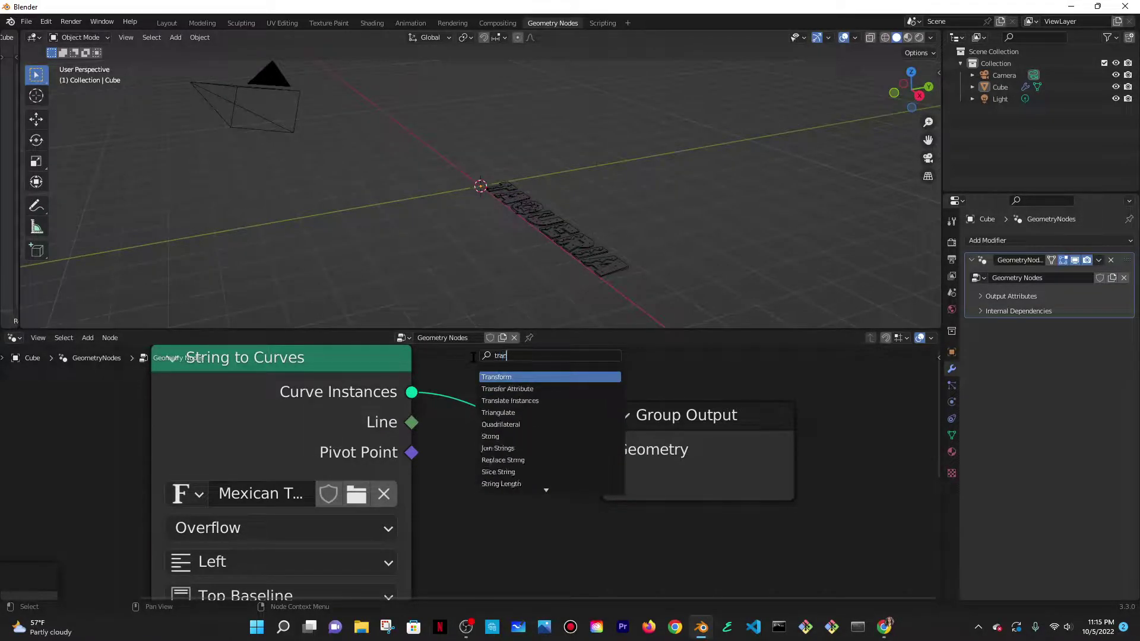
{"action": "key", "text": "Return"}
{"action": "left_click", "coordinate": [474, 356]}
{"action": "scroll", "coordinate": [675, 517], "scroll_direction": "down", "scroll_amount": 5}
{"action": "middle_click_drag", "start_coordinate": [674, 517], "coordinate": [655, 448]}
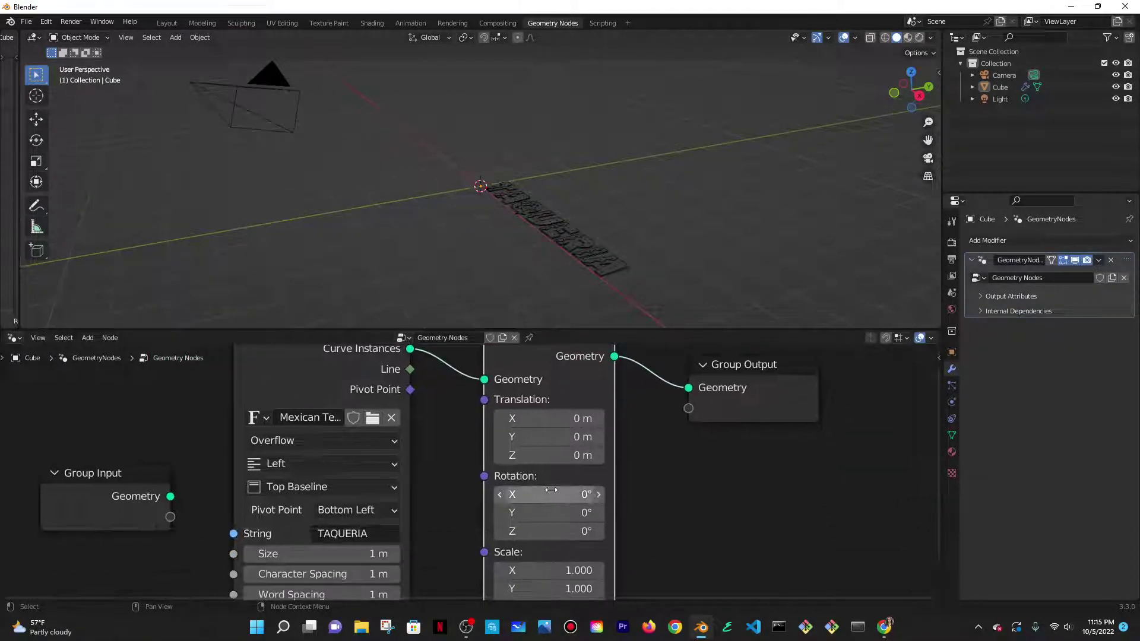
Set the Transform node's X rotation to 90° so the text stands upright
{"action": "left_click", "coordinate": [544, 494]}
{"action": "key", "text": "Return"}
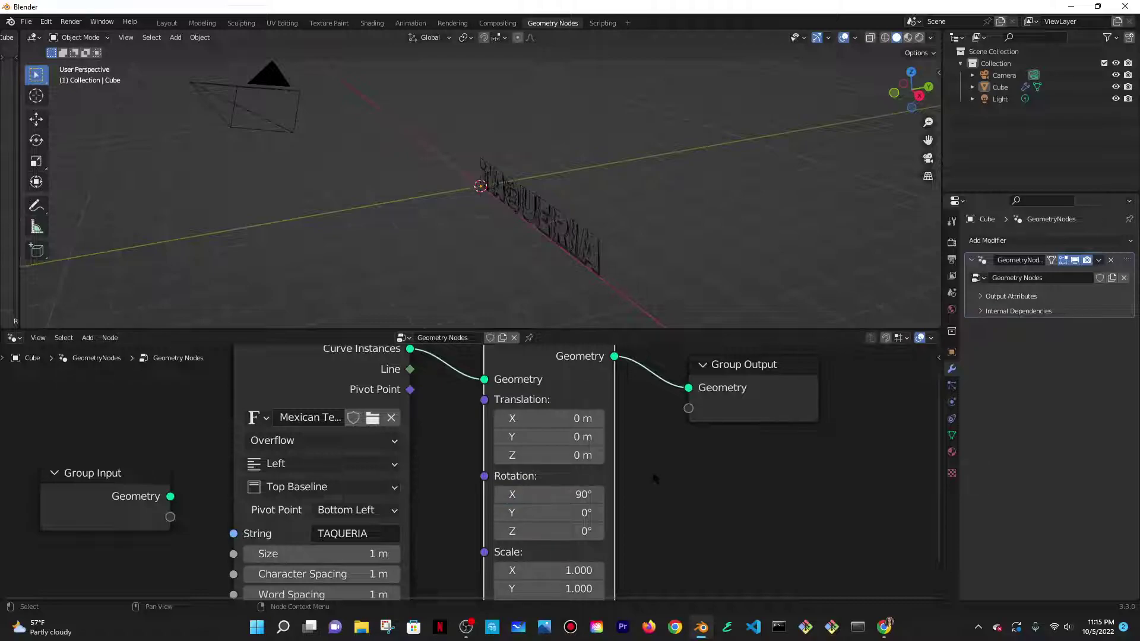
{"action": "middle_click_drag", "start_coordinate": [480, 249], "coordinate": [598, 244]}
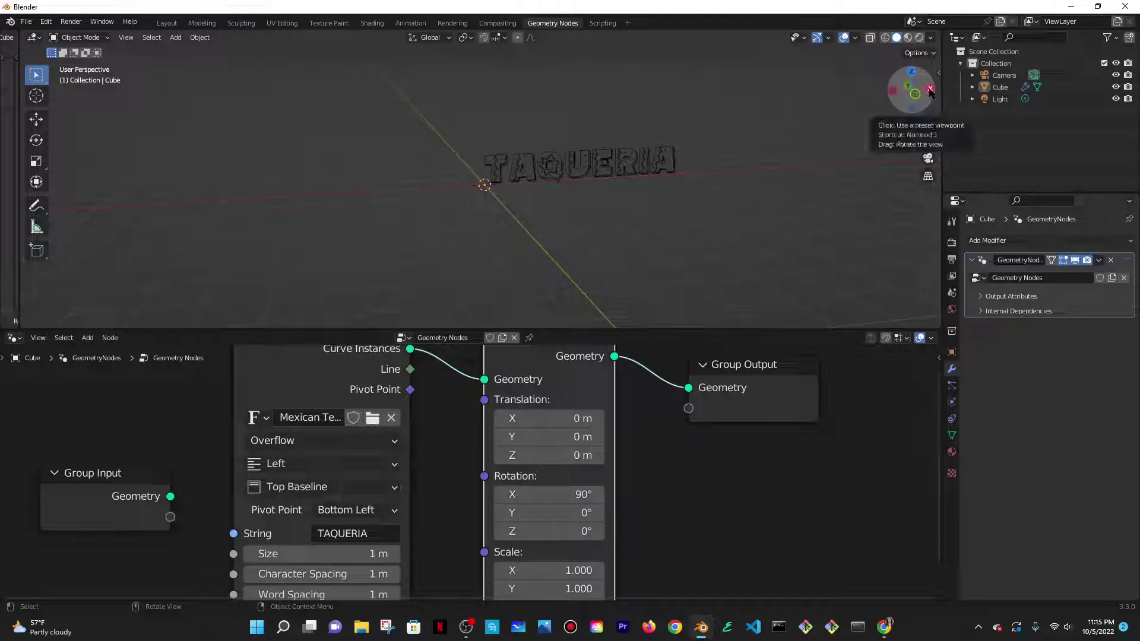
{"action": "middle_click_drag", "start_coordinate": [750, 145], "coordinate": [635, 169]}
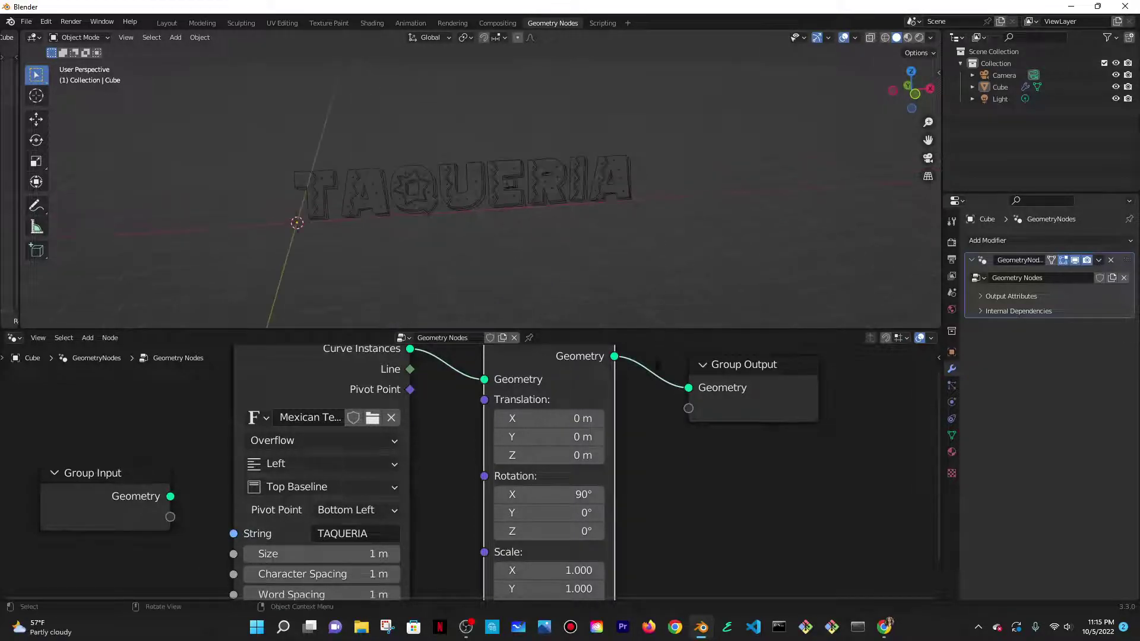
Insert a Fill Curve node between the Transform node and Group Output
{"action": "middle_click_drag", "start_coordinate": [665, 438], "coordinate": [489, 480]}
{"action": "key", "text": "shift+a"}
{"action": "left_click", "coordinate": [442, 356]}
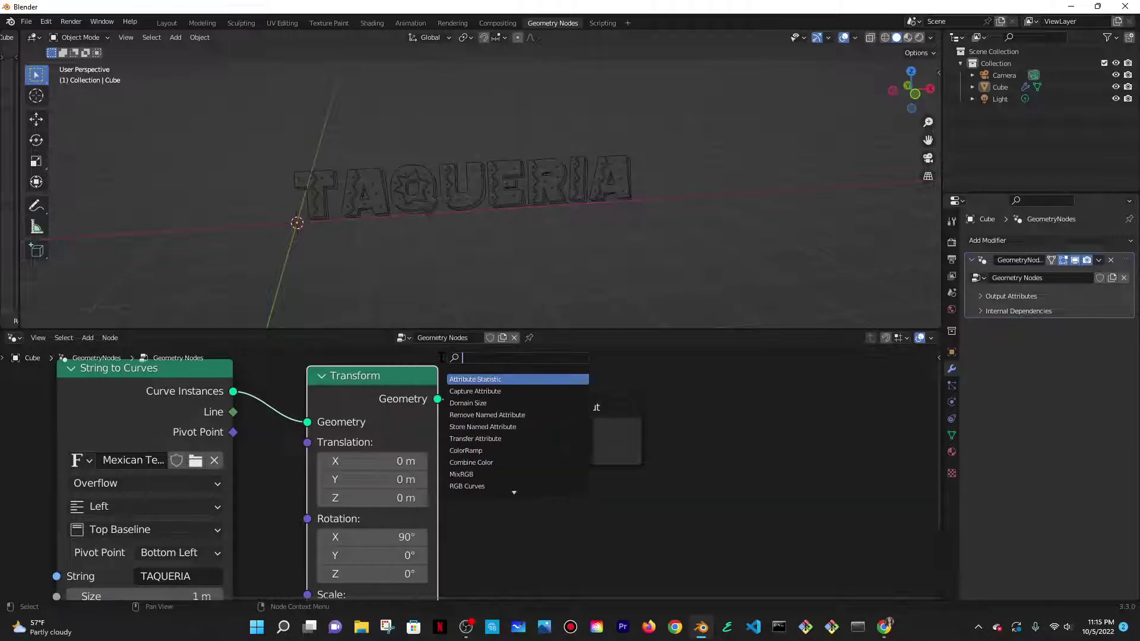
{"action": "type", "text": "fill"}
{"action": "key", "text": "Return"}
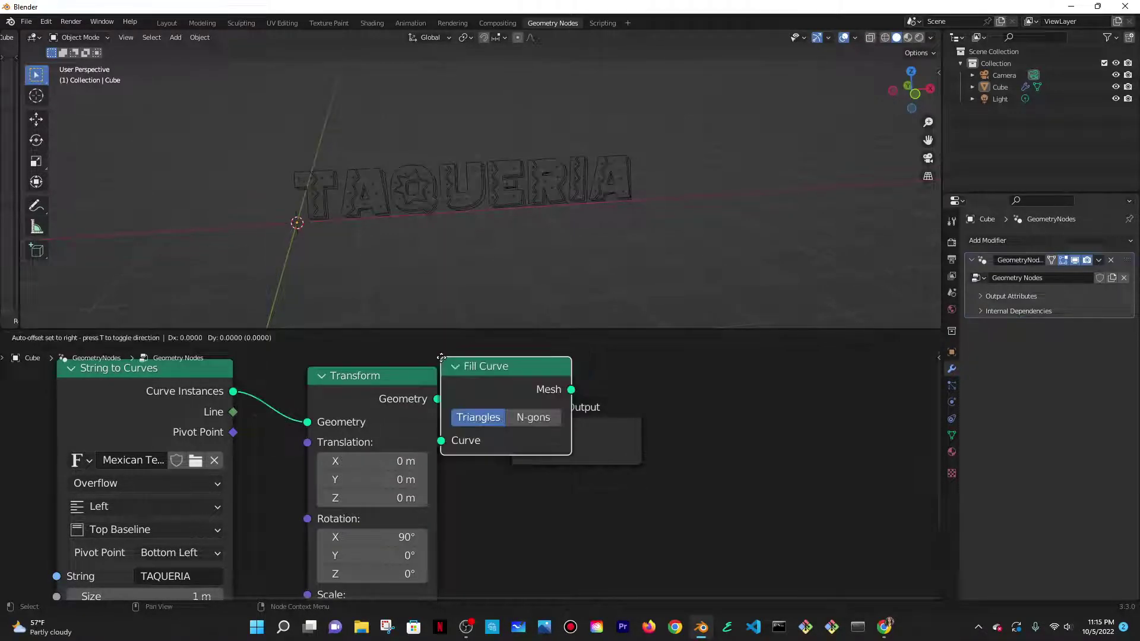
{"action": "left_click", "coordinate": [498, 387]}
{"action": "left_click_drag", "start_coordinate": [599, 411], "coordinate": [572, 402]}
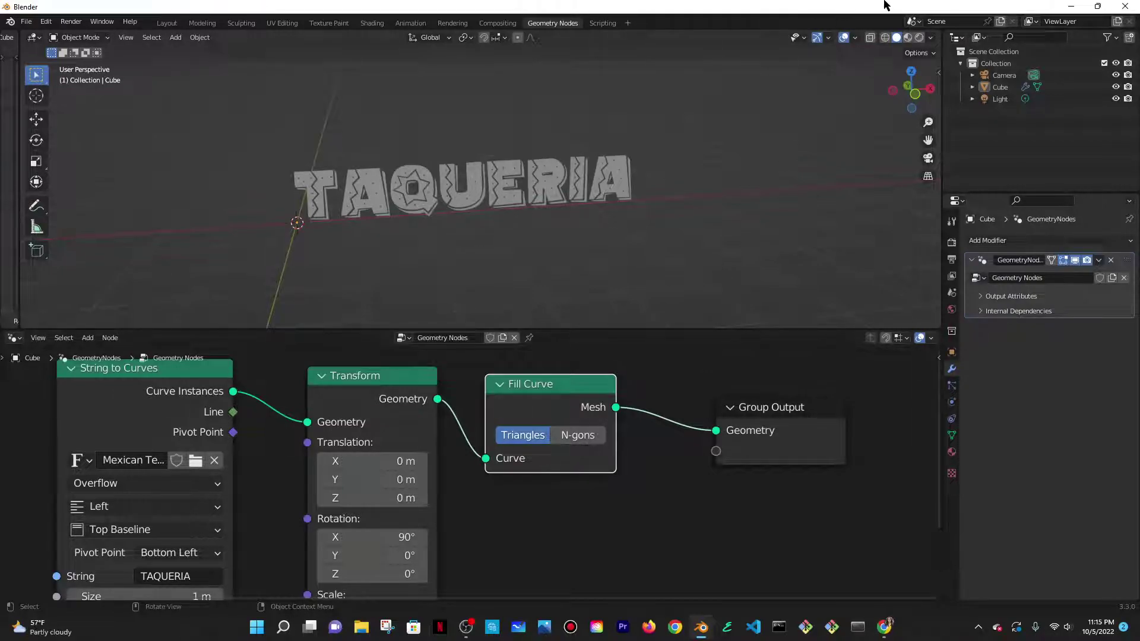
Inspect the letters' mesh in wireframe, switch the Fill Curve node from Triangles to N-gons, and return to solid shading
{"action": "left_click", "coordinate": [888, 38]}
{"action": "middle_click_drag", "start_coordinate": [645, 207], "coordinate": [606, 217]}
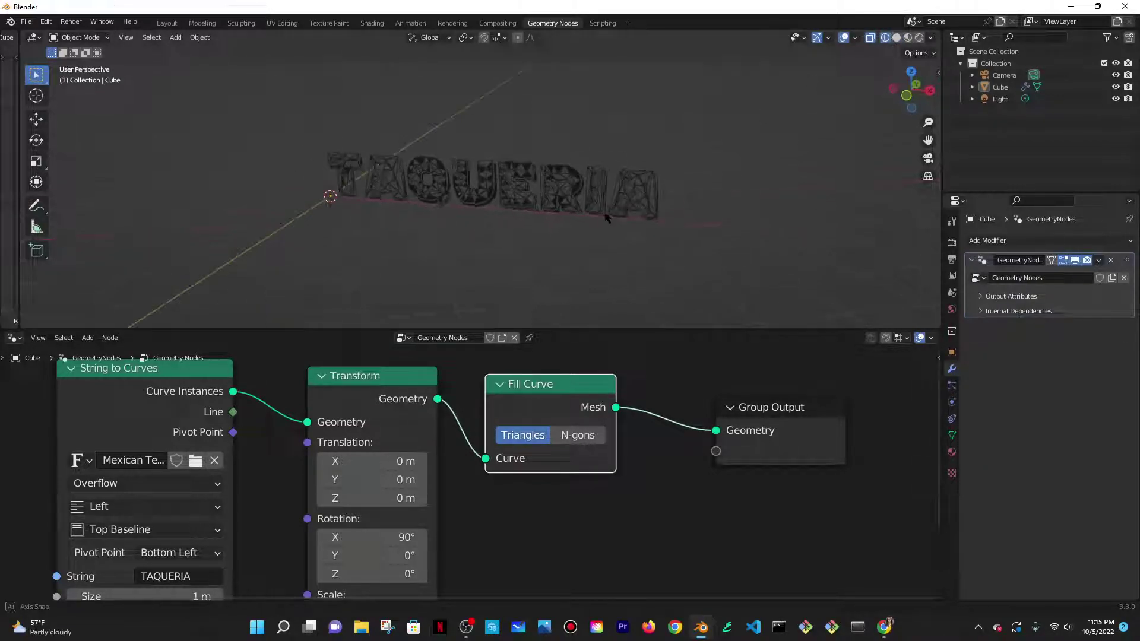
{"action": "scroll", "coordinate": [566, 201], "scroll_direction": "up", "scroll_amount": 9}
{"action": "middle_click_drag", "start_coordinate": [475, 179], "coordinate": [447, 189]}
{"action": "scroll", "coordinate": [445, 186], "scroll_direction": "down", "scroll_amount": 2}
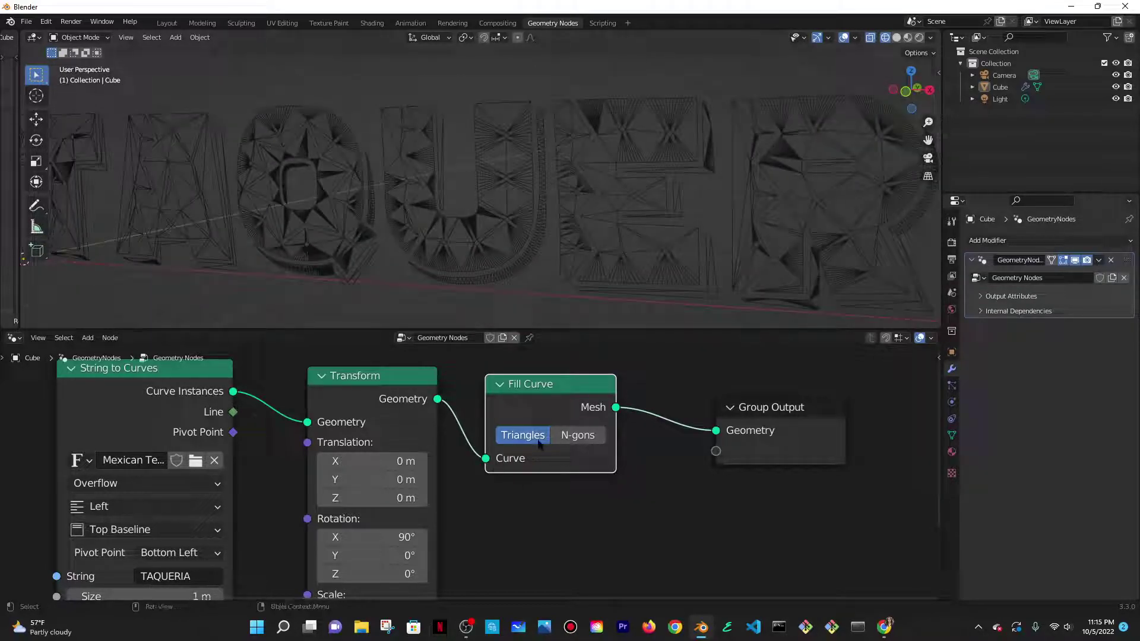
{"action": "left_click", "coordinate": [571, 438]}
{"action": "middle_click_drag", "start_coordinate": [534, 268], "coordinate": [484, 243]}
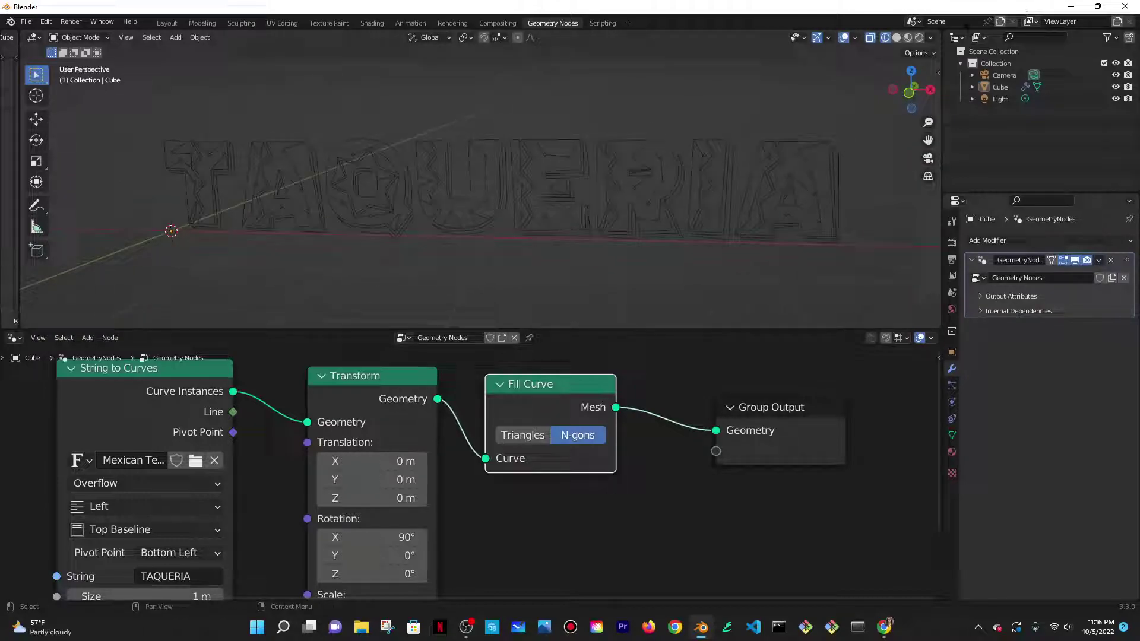
{"action": "left_click", "coordinate": [897, 37]}
Insert an Extrude Mesh node between the Fill Curve node and Group Output
{"action": "scroll", "coordinate": [570, 380], "scroll_direction": "down", "scroll_amount": 1}
{"action": "key", "text": "shift+a"}
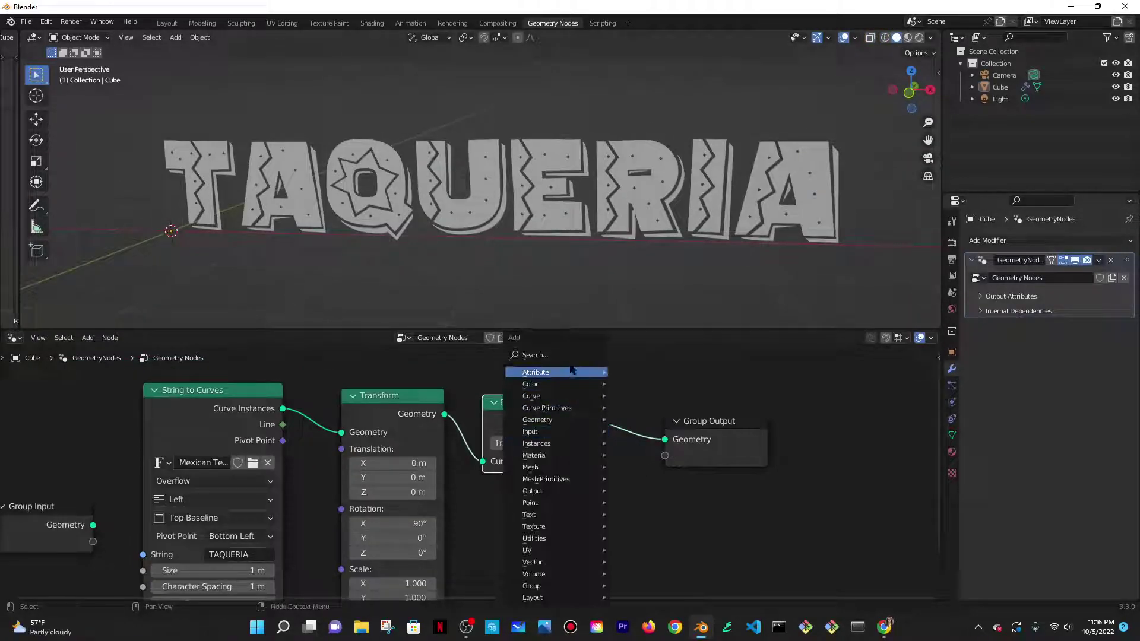
{"action": "left_click", "coordinate": [536, 354]}
{"action": "type", "text": "extrude"}
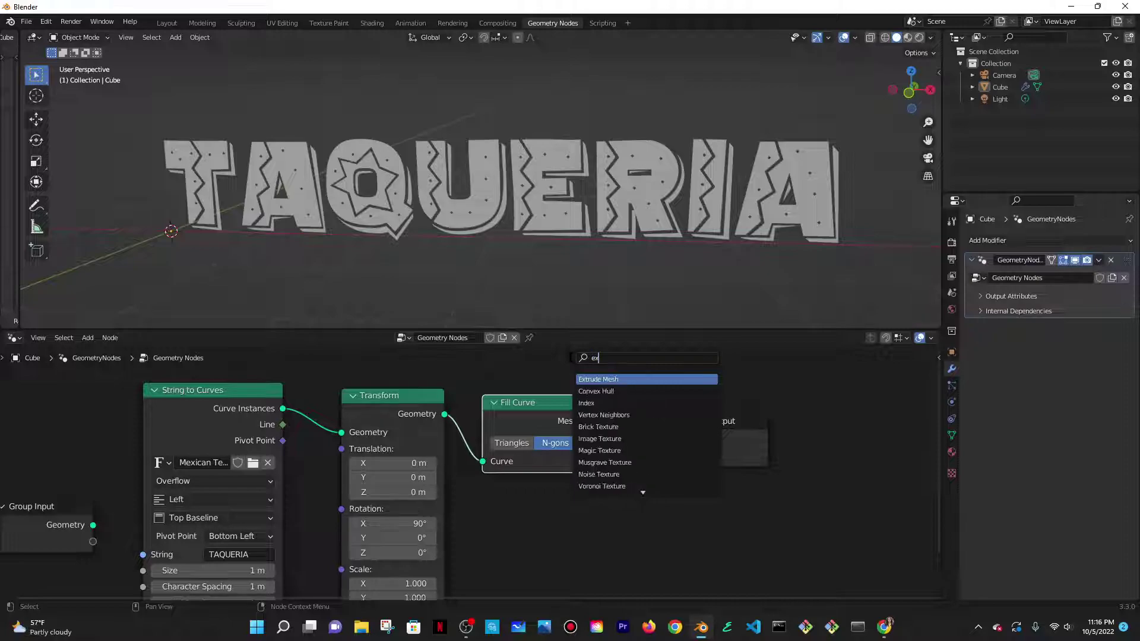
{"action": "key", "text": "Return"}
{"action": "left_click", "coordinate": [570, 358]}
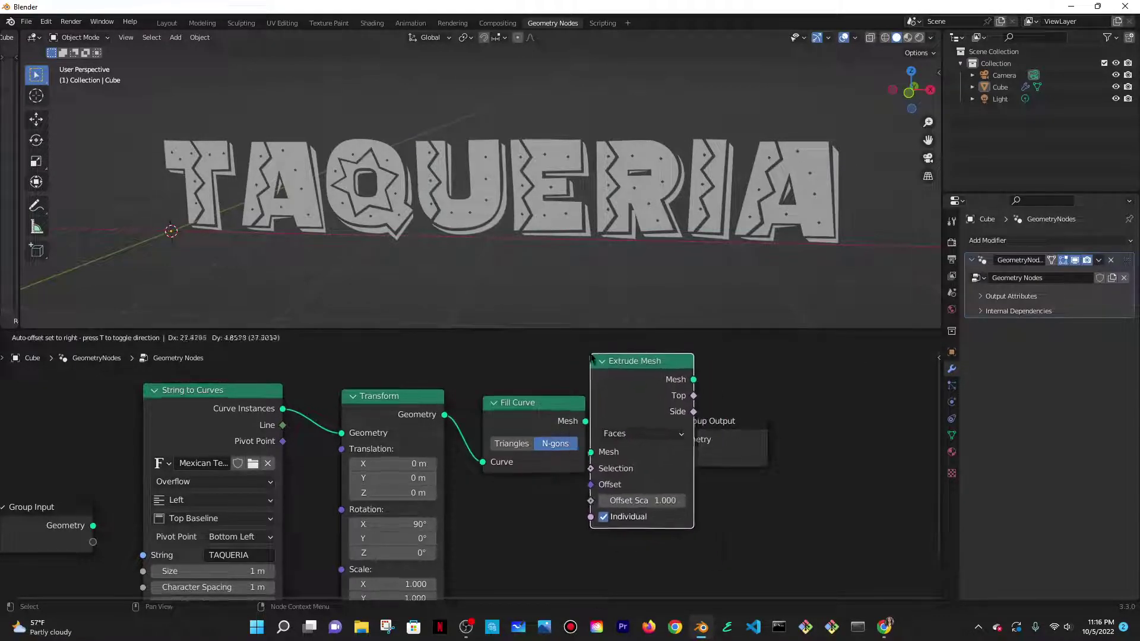
{"action": "middle_click_drag", "start_coordinate": [694, 514], "coordinate": [616, 517]}
Set the Extrude Mesh node's offset scale to 0.1
{"action": "double_click", "coordinate": [641, 505]}
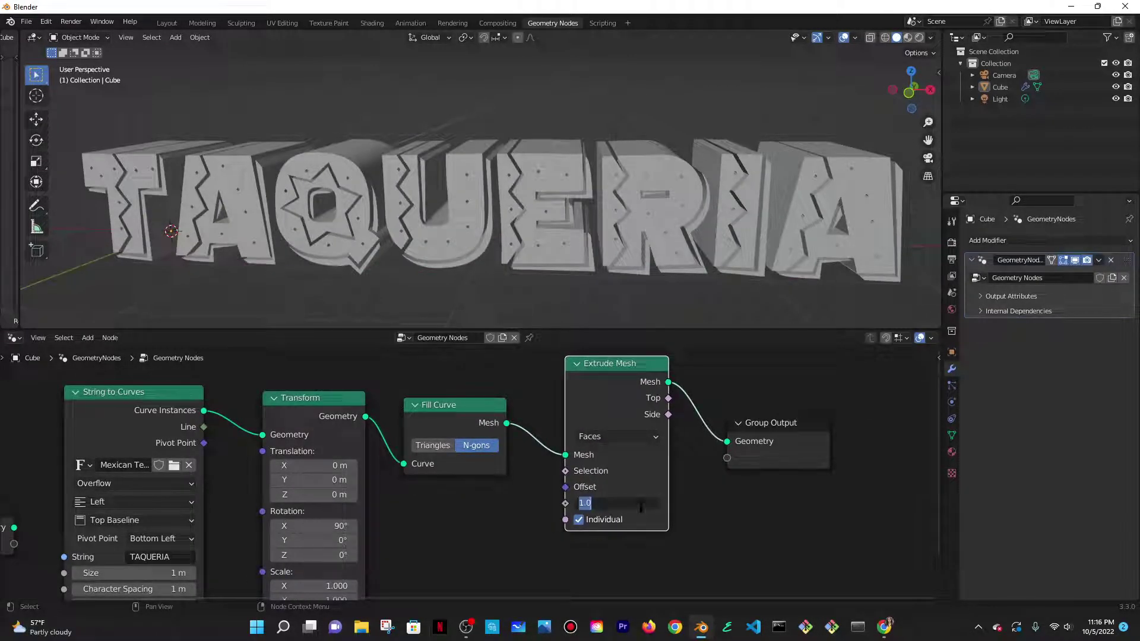
{"action": "type", "text": "0.1"}
{"action": "key", "text": "Return"}
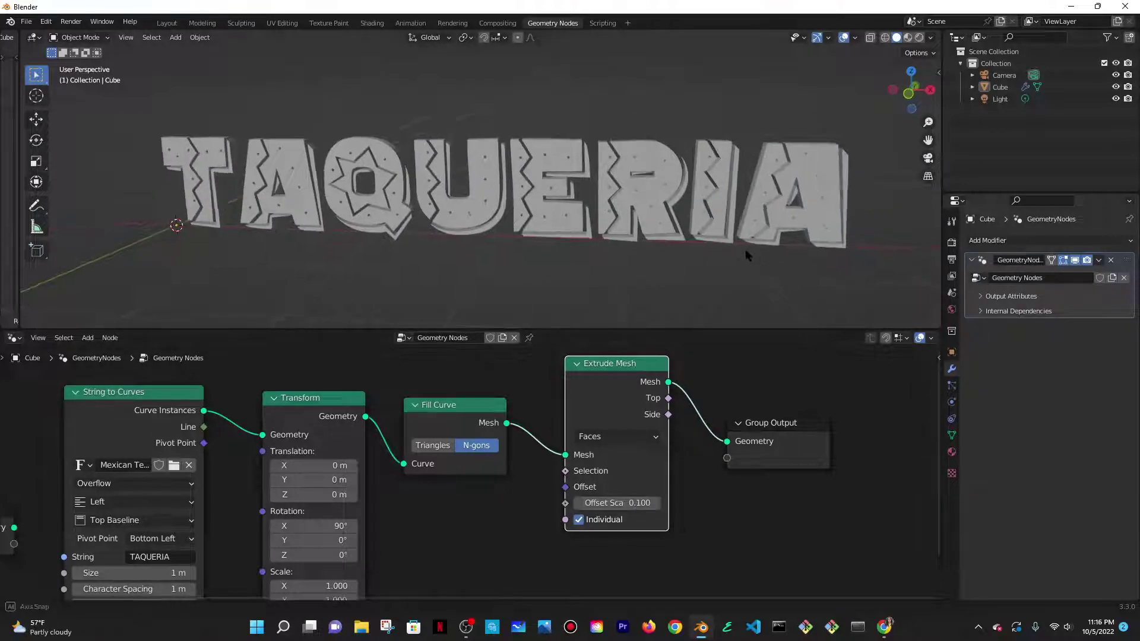
Insert a Join Geometry node between the Extrude Mesh node and Group Output
{"action": "mouse_move", "coordinate": [746, 249]}
{"action": "middle_mouse_down"}
{"action": "mouse_move", "coordinate": [612, 232]}
{"action": "mouse_move", "coordinate": [695, 233]}
{"action": "mouse_move", "coordinate": [685, 231]}
{"action": "mouse_move", "coordinate": [612, 238]}
{"action": "mouse_move", "coordinate": [732, 257]}
{"action": "middle_mouse_up"}
{"action": "middle_click_drag", "start_coordinate": [687, 435], "coordinate": [557, 438]}
{"action": "key", "text": "shift+a"}
{"action": "left_click", "coordinate": [514, 358]}
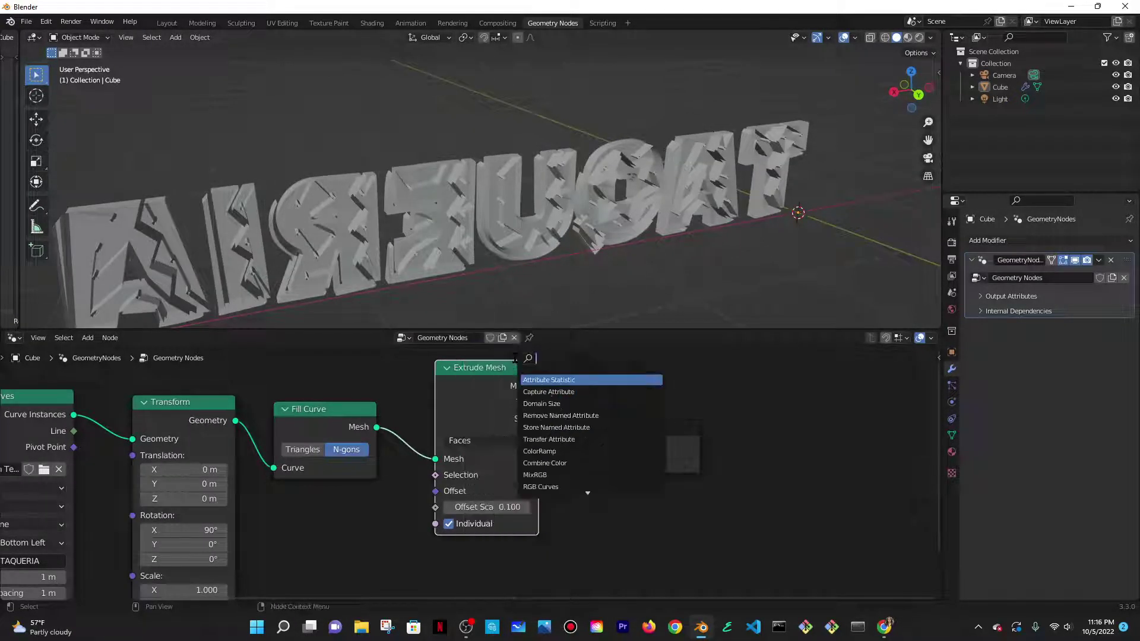
{"action": "type", "text": "fil"}
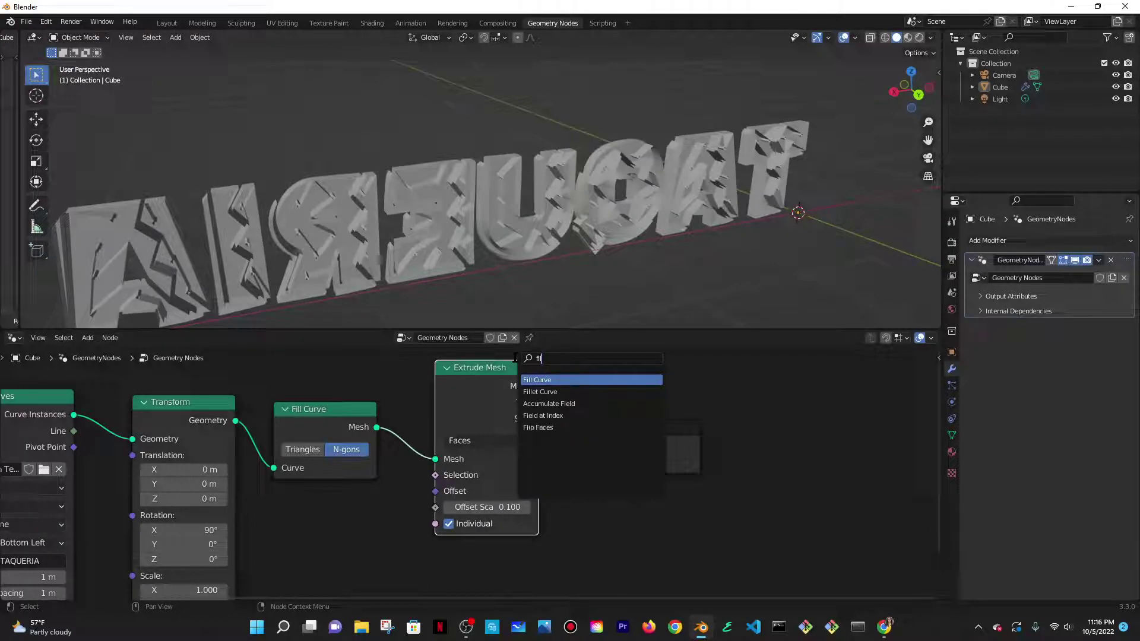
{"action": "key", "text": "BackSpace"}
{"action": "key", "text": "BackSpace"}
{"action": "key", "text": "BackSpace"}
{"action": "type", "text": "j"}
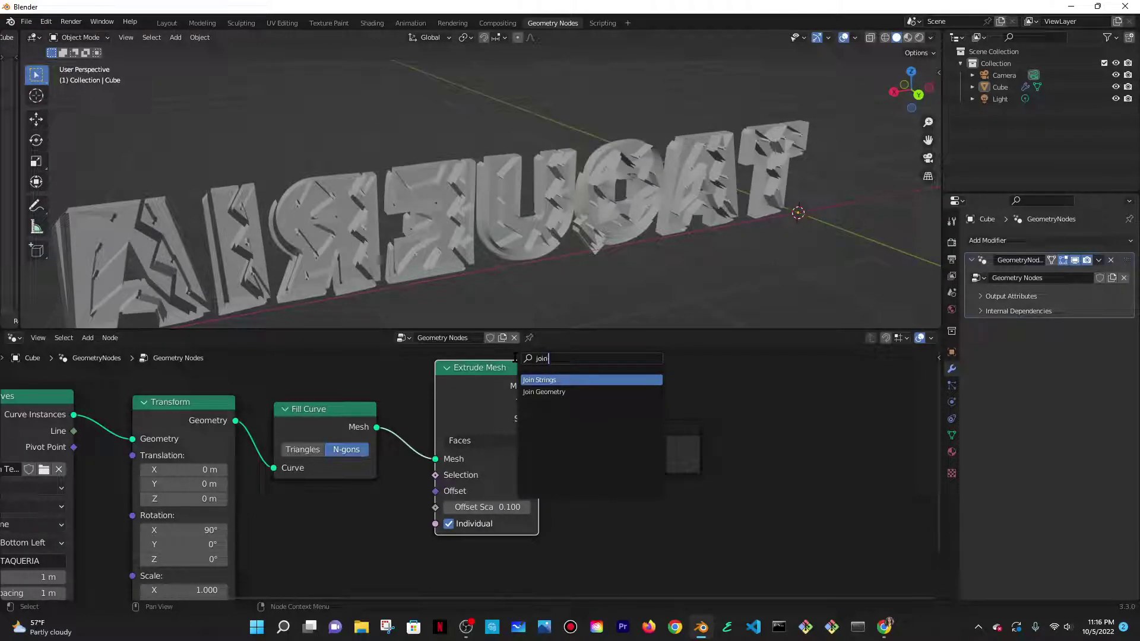
{"action": "type", "text": "oin"}
{"action": "left_click", "coordinate": [544, 392]}
{"action": "left_click", "coordinate": [612, 445]}
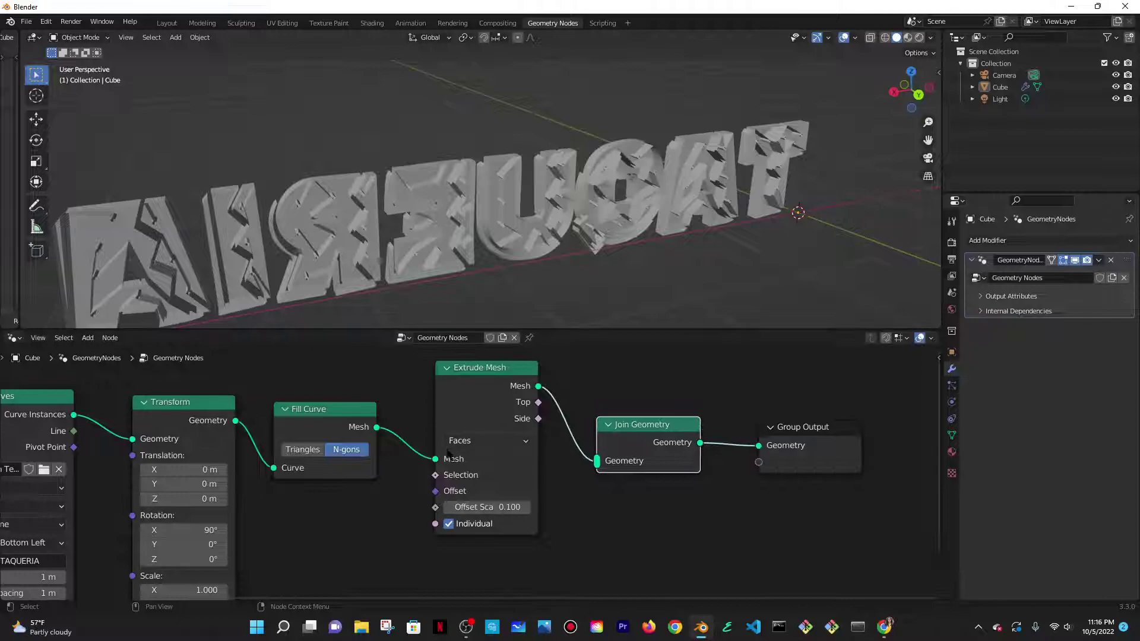
Connect the Fill Curve node's Mesh output to the Join Geometry node as well, closing the back of the letters
{"action": "left_click_drag", "start_coordinate": [376, 427], "coordinate": [461, 445]}
{"action": "left_click_drag", "start_coordinate": [575, 455], "coordinate": [590, 460]}
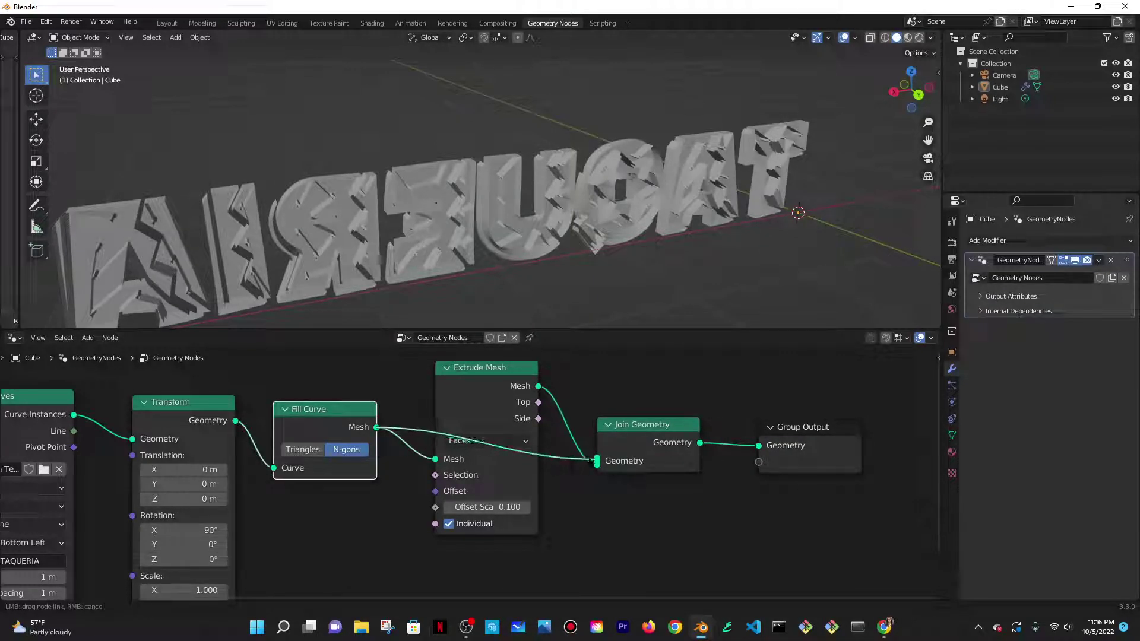
{"action": "left_click_drag", "start_coordinate": [492, 391], "coordinate": [484, 387]}
{"action": "scroll", "coordinate": [438, 255], "scroll_direction": "down", "scroll_amount": 2}
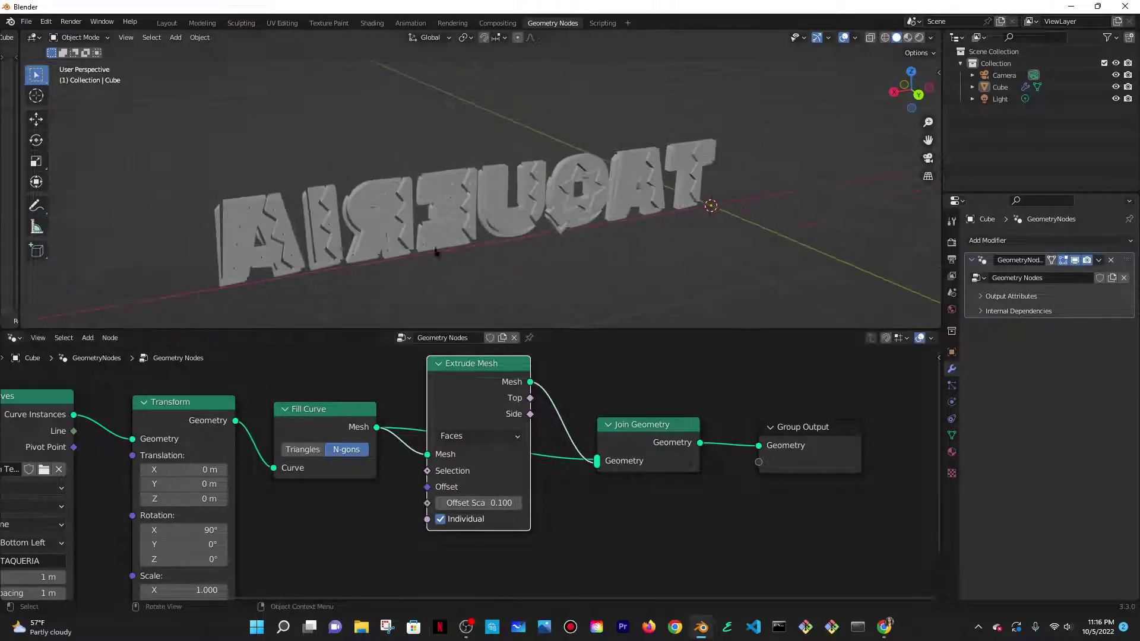
{"action": "middle_click_drag", "start_coordinate": [438, 255], "coordinate": [641, 267]}
Insert a Set Material node between Join Geometry and Group Output and assign it the existing material named Material
{"action": "middle_click_drag", "start_coordinate": [672, 482], "coordinate": [502, 504]}
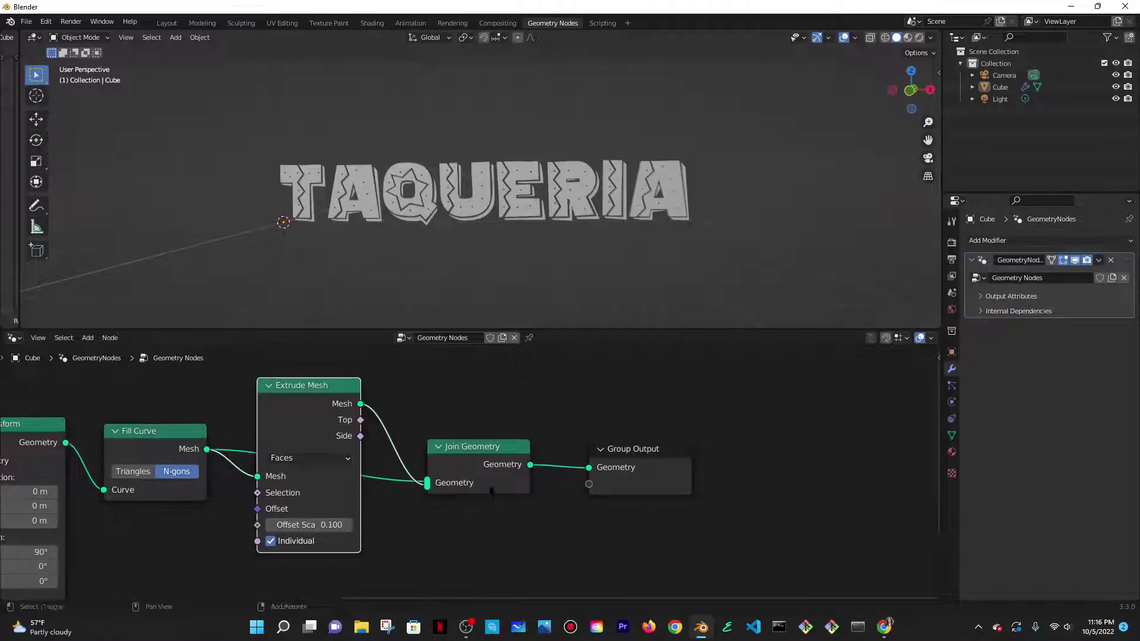
{"action": "key", "text": "shift+a"}
{"action": "type", "text": "set mat"}
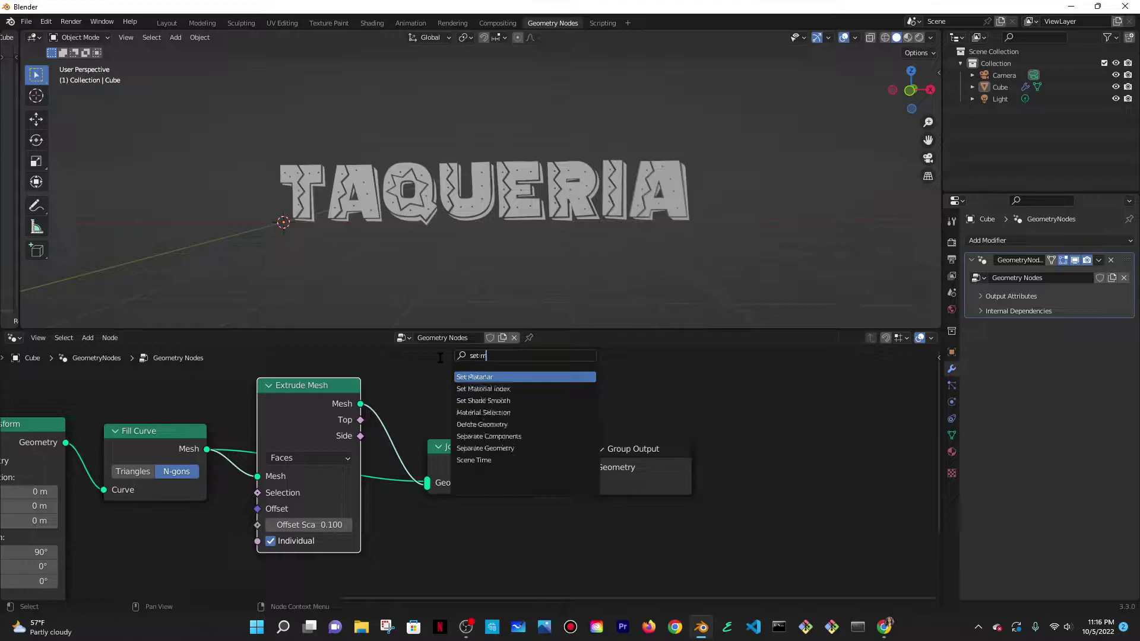
{"action": "key", "text": "Return"}
{"action": "left_click", "coordinate": [585, 439]}
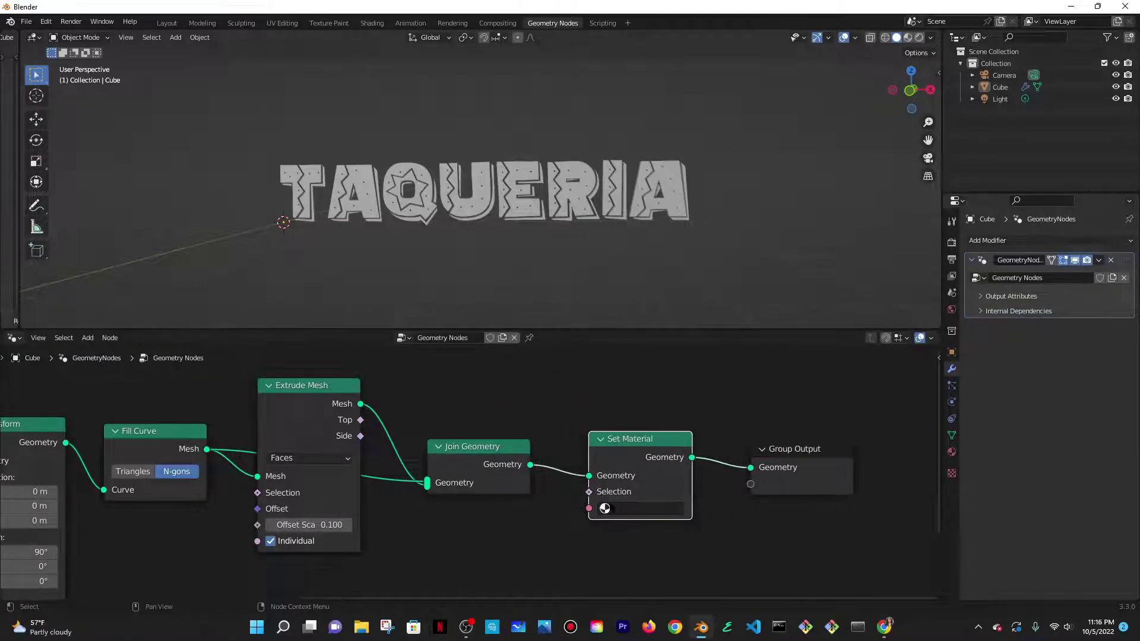
{"action": "left_click", "coordinate": [605, 509]}
{"action": "left_click", "coordinate": [634, 357]}
Switch to the Layout workspace and add a plane mesh at the origin
{"action": "scroll", "coordinate": [219, 262], "scroll_direction": "down", "scroll_amount": 2}
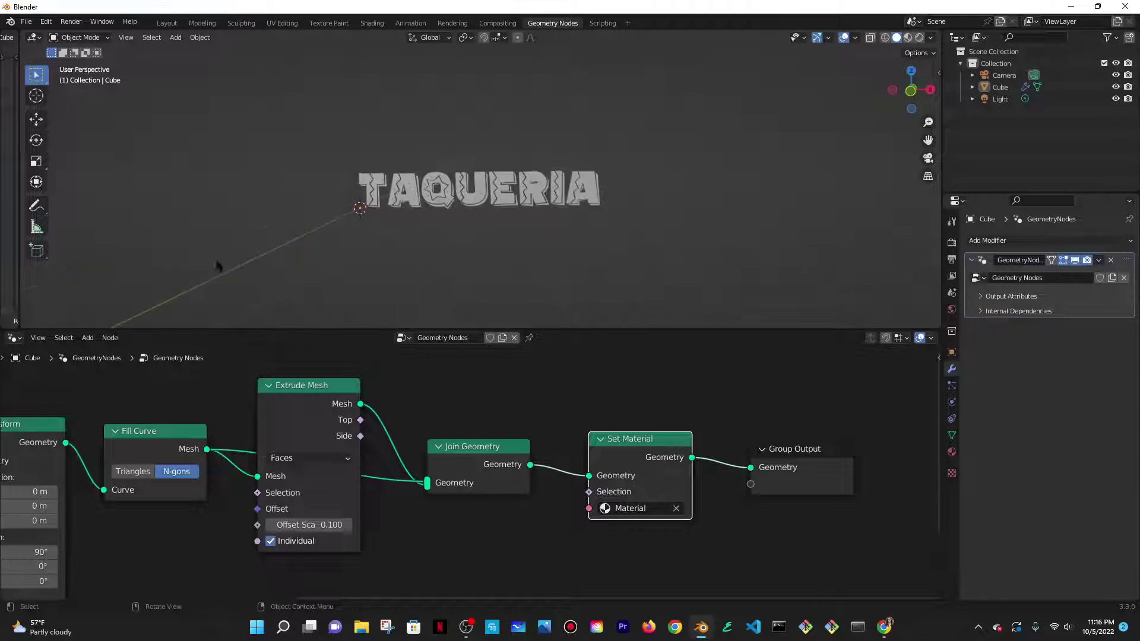
{"action": "scroll", "coordinate": [337, 100], "scroll_direction": "up", "scroll_amount": 4}
{"action": "left_click", "coordinate": [167, 23]}
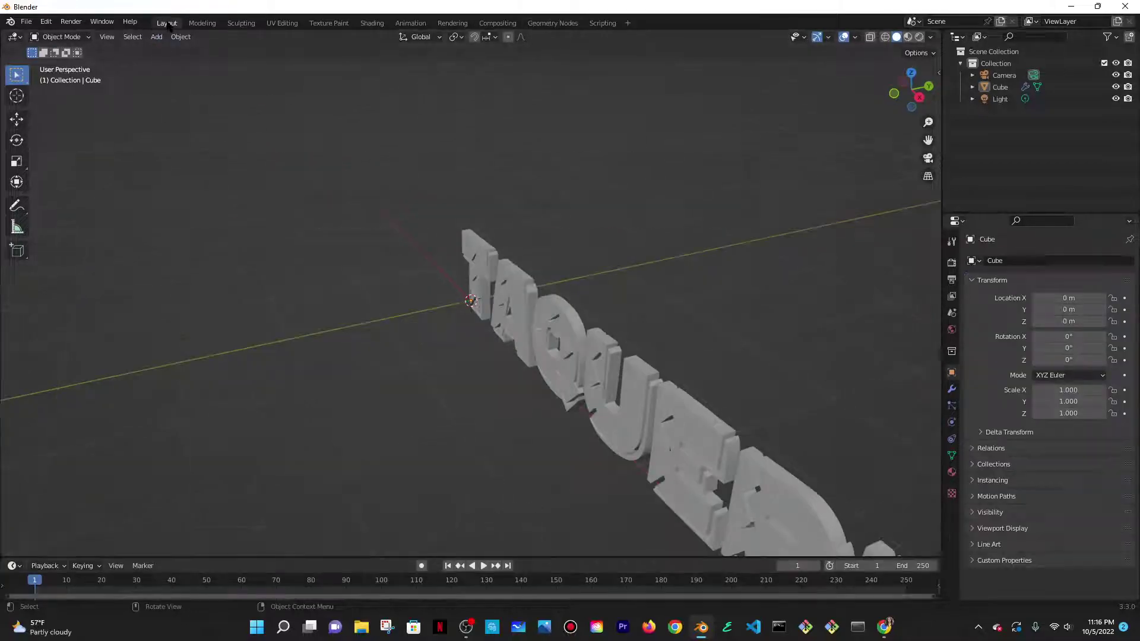
{"action": "middle_click_drag", "start_coordinate": [458, 355], "coordinate": [504, 311]}
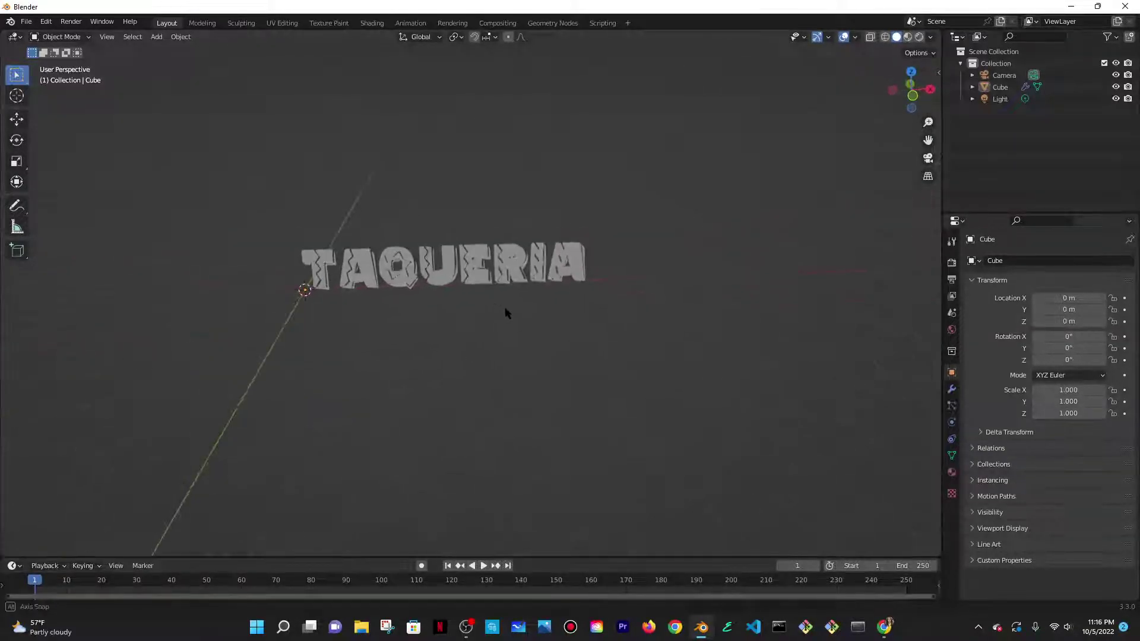
{"action": "key", "text": "shift+a"}
{"action": "mouse_move", "coordinate": [357, 308]}
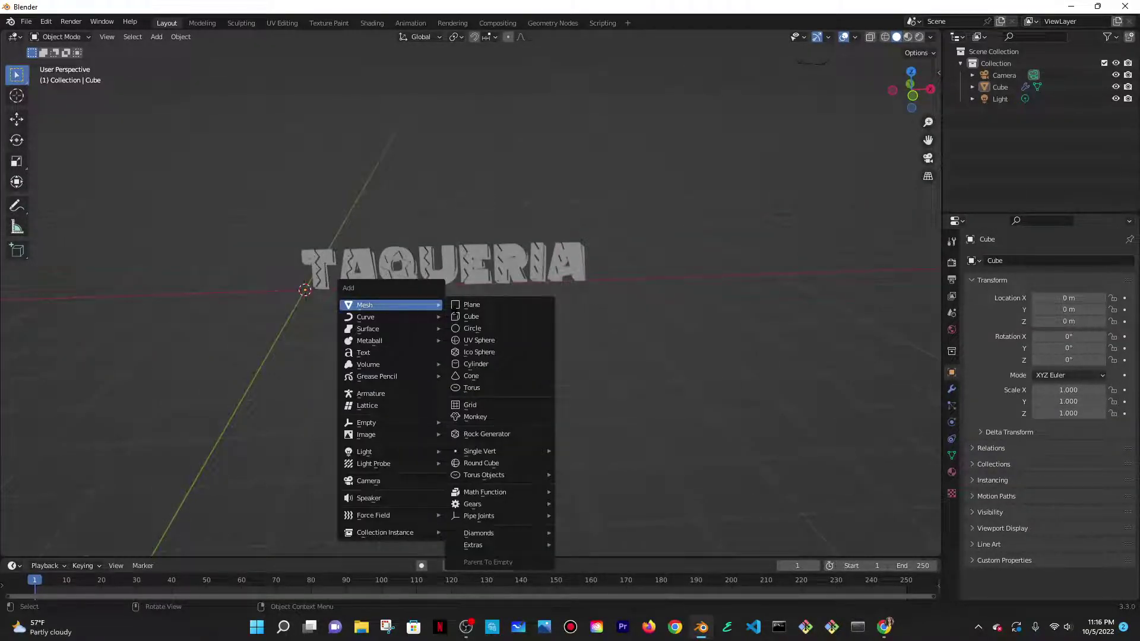
{"action": "left_click", "coordinate": [475, 305]}
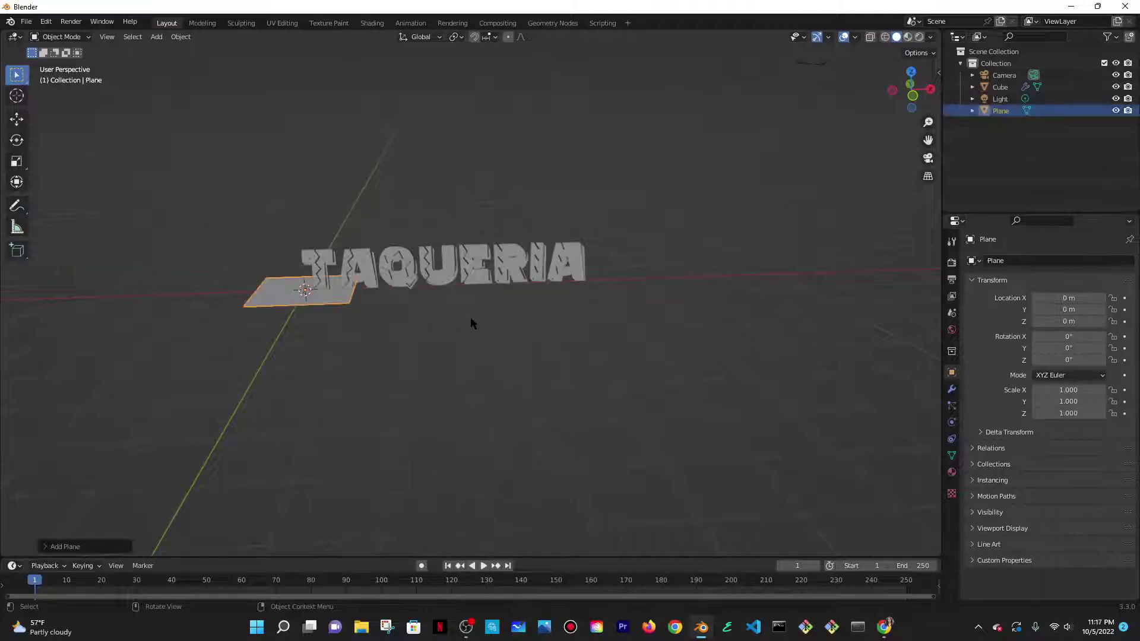
{"action": "type", "text": "s"}
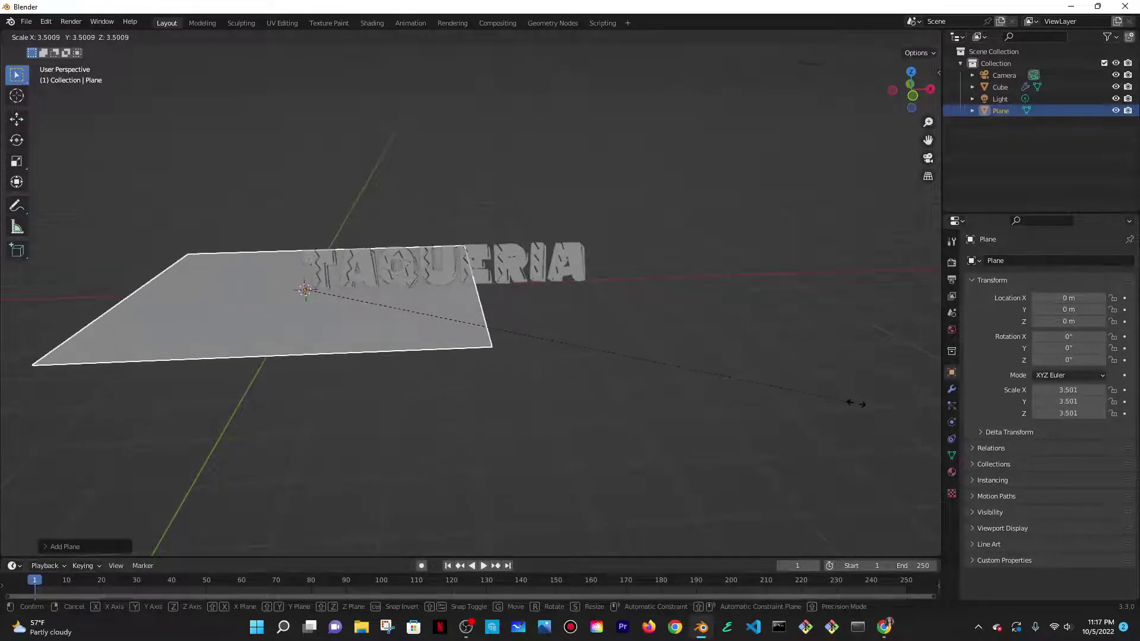
{"action": "type", "text": "45"}
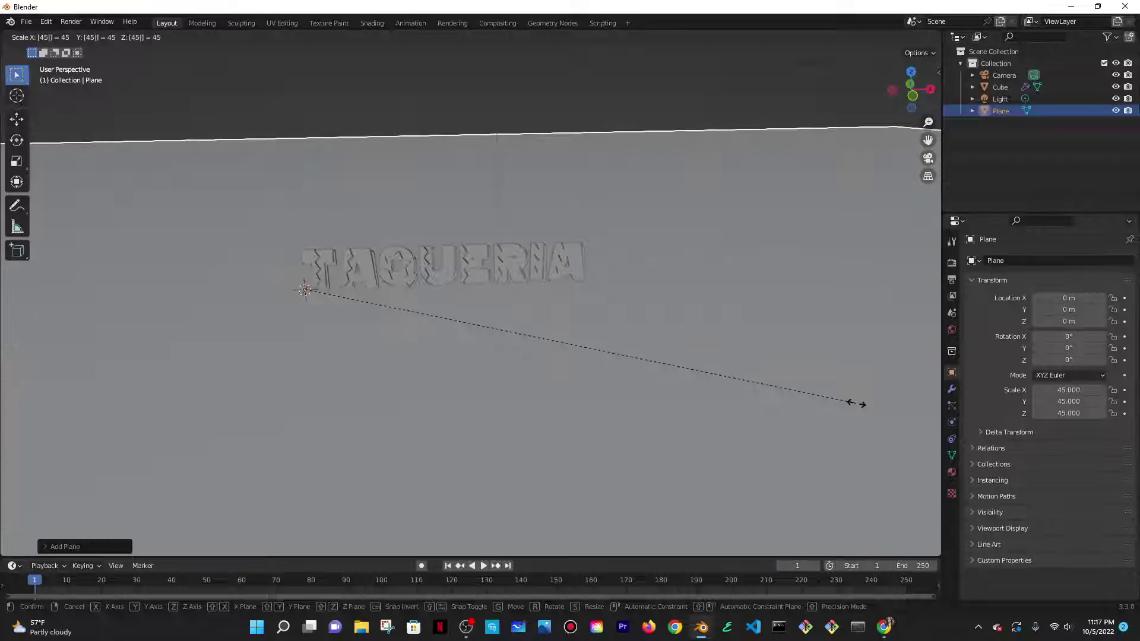
{"action": "key", "text": "Escape"}
Scale the plane by 5 and move it about 2.96 m along X to center it under the text
{"action": "key", "text": "KP_5"}
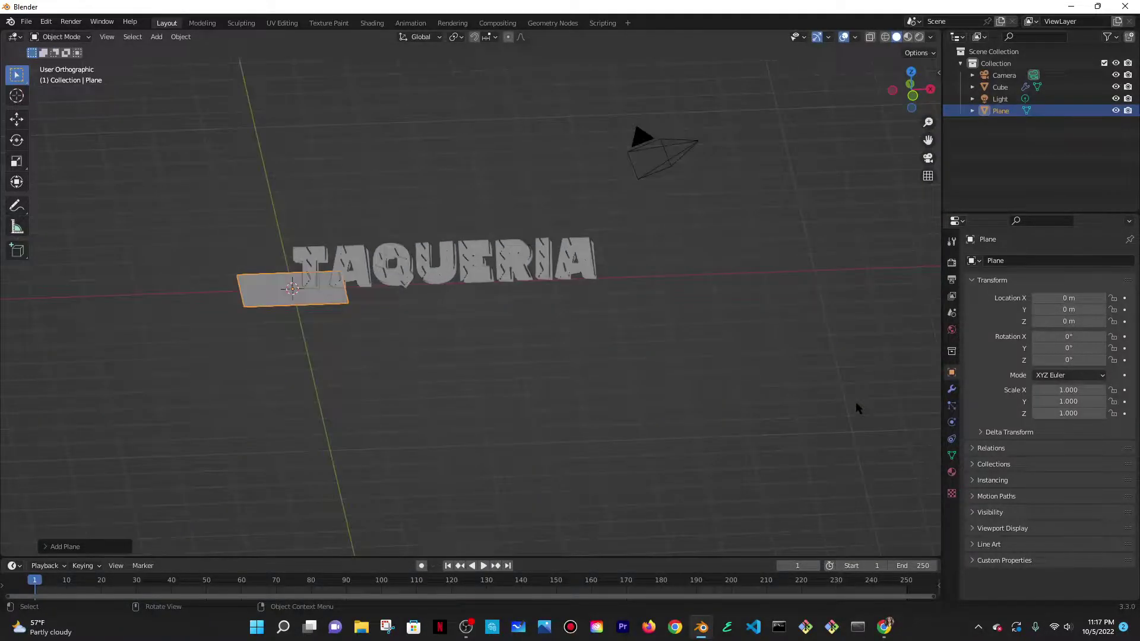
{"action": "middle_click_drag", "start_coordinate": [663, 347], "coordinate": [573, 348]}
{"action": "type", "text": "s5"}
{"action": "key", "text": "Return"}
{"action": "key", "text": "KP_5"}
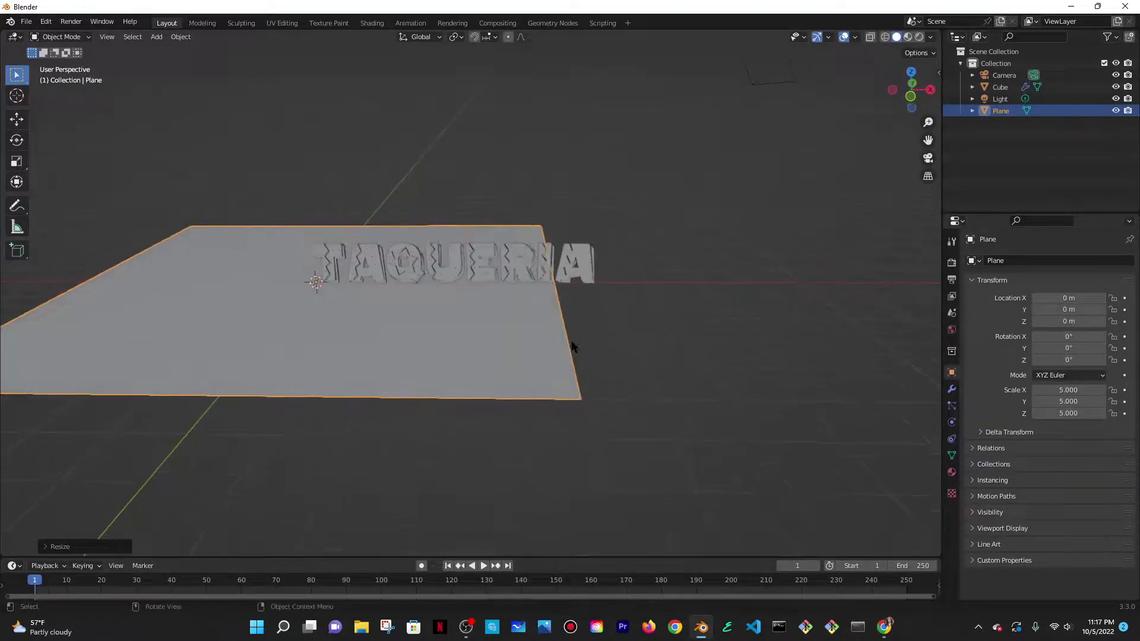
{"action": "key", "text": "g"}
{"action": "key", "text": "x"}
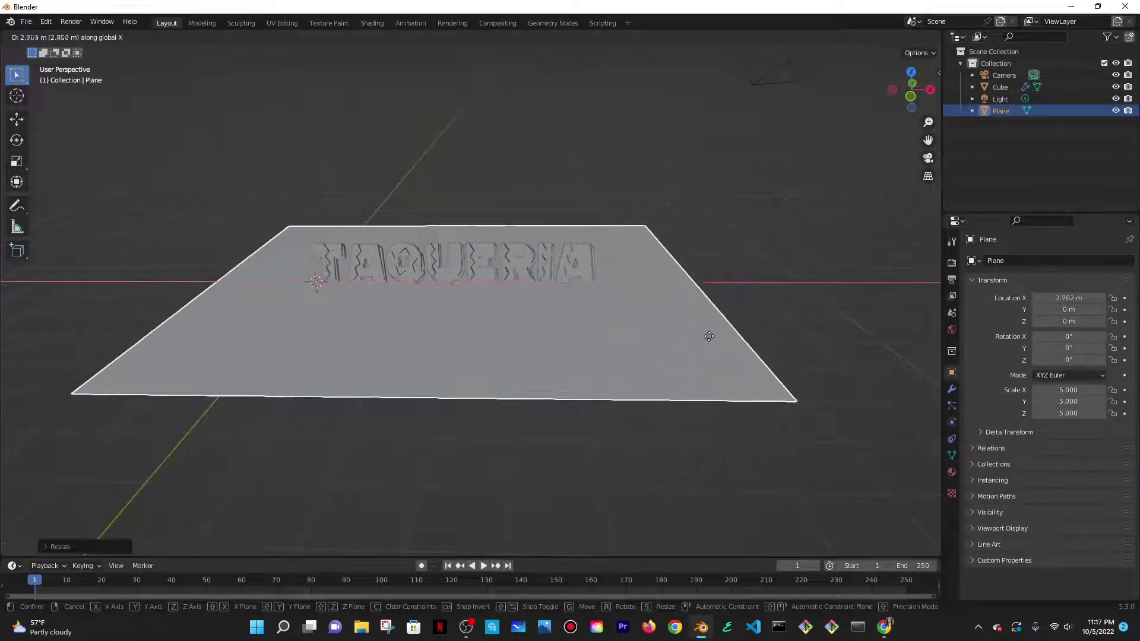
{"action": "left_click", "coordinate": [696, 333]}
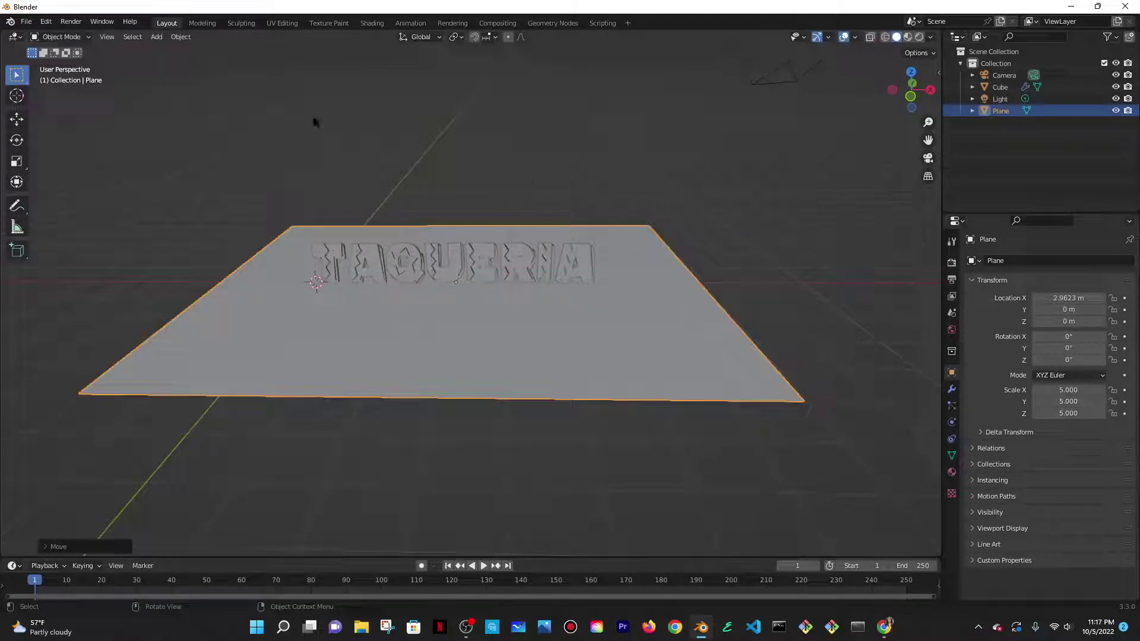
Extrude the plane's rear edge about 6.45 m up along Z in Edit Mode to form a wall, and return to Object Mode
{"action": "left_click", "coordinate": [71, 37]}
{"action": "left_click", "coordinate": [95, 56]}
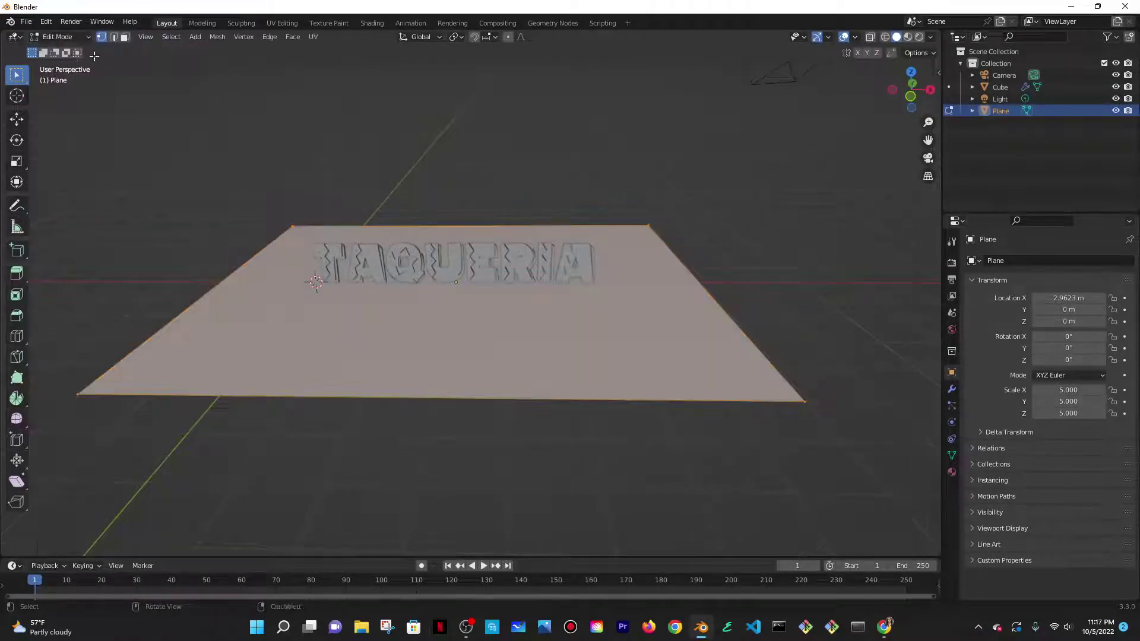
{"action": "left_click", "coordinate": [113, 37]}
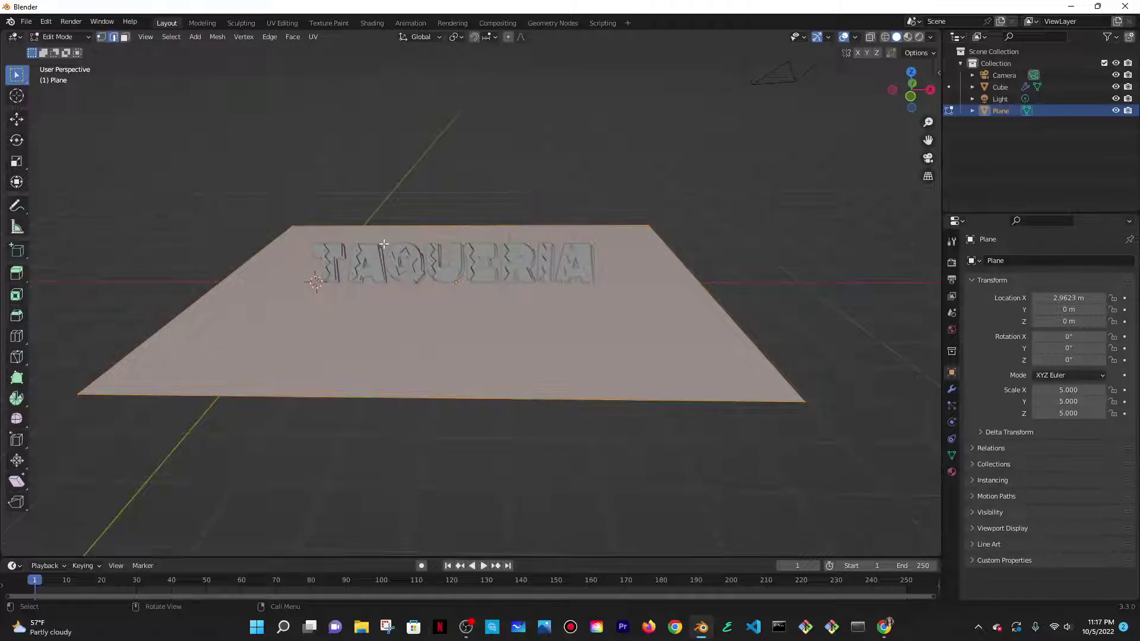
{"action": "scroll", "coordinate": [376, 227], "scroll_direction": "down", "scroll_amount": 3}
{"action": "left_click", "coordinate": [375, 227]}
{"action": "key", "text": "e"}
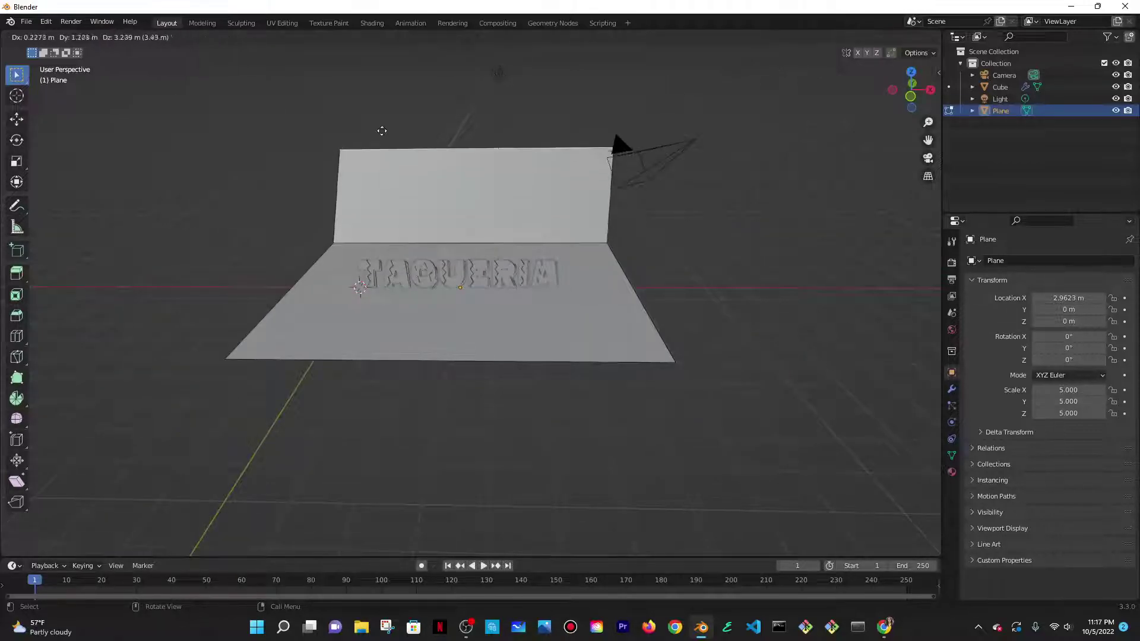
{"action": "key", "text": "z"}
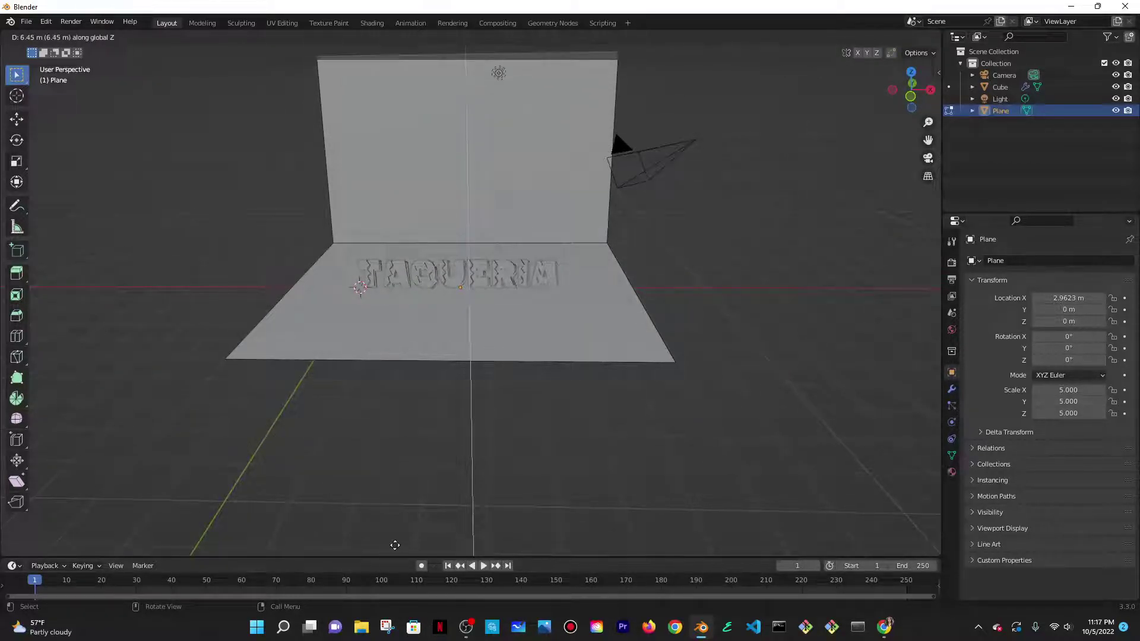
{"action": "left_click", "coordinate": [400, 544]}
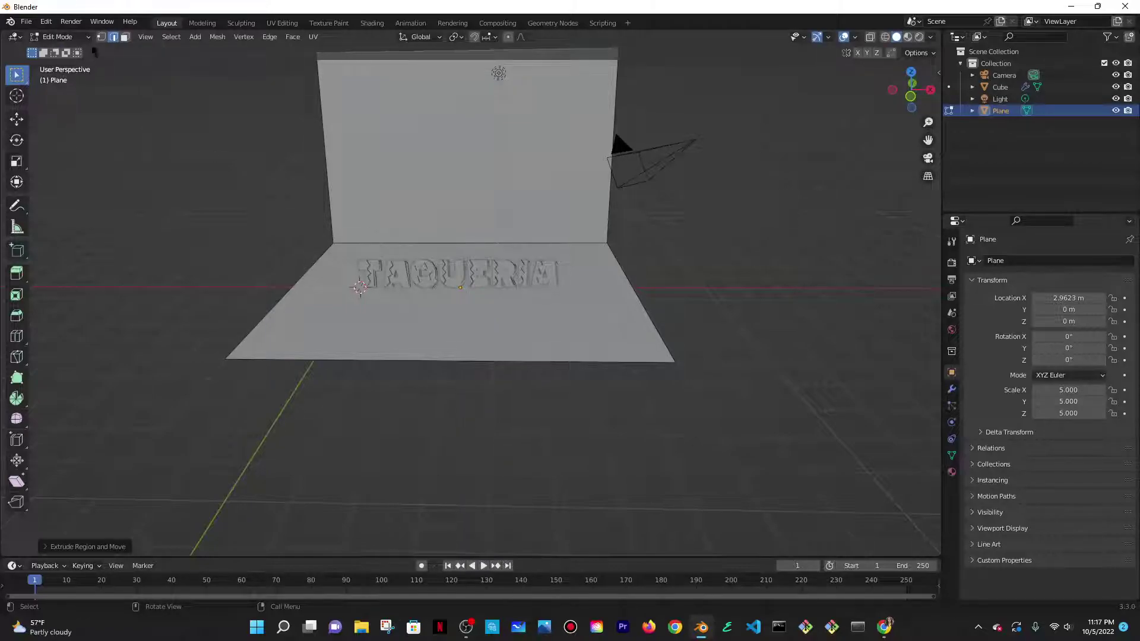
{"action": "left_click", "coordinate": [57, 37]}
{"action": "left_click", "coordinate": [67, 50]}
Lower the backdrop plane about 0.05 m along Z so the floor sits just beneath the letters
{"action": "middle_click_drag", "start_coordinate": [594, 439], "coordinate": [583, 366]}
{"action": "key", "text": "g"}
{"action": "key", "text": "z"}
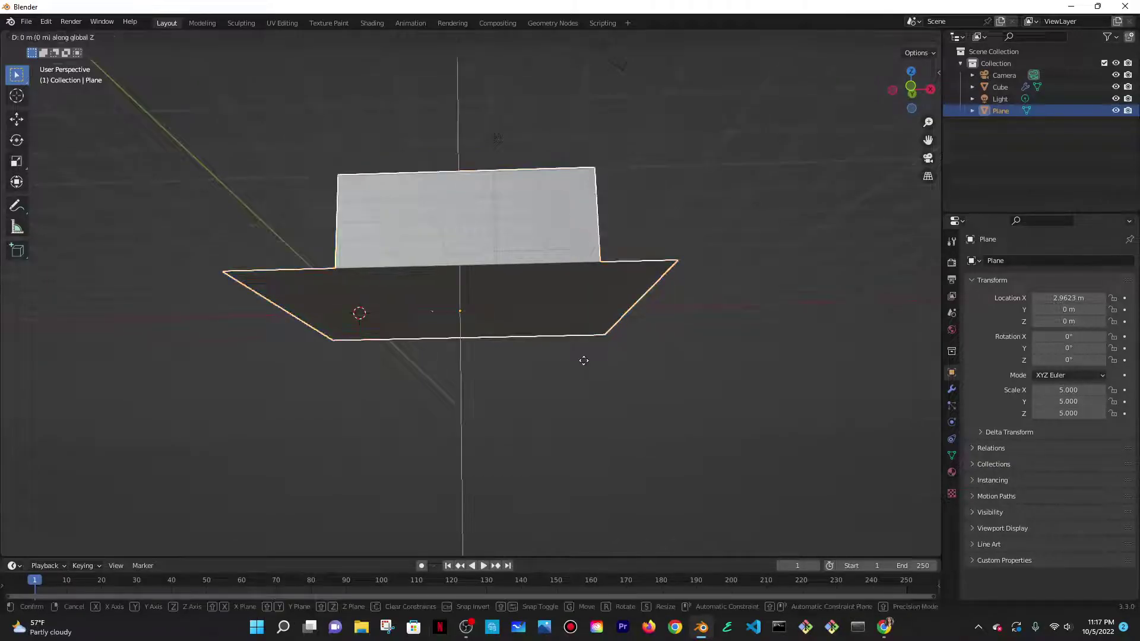
{"action": "left_click", "coordinate": [584, 365]}
{"action": "middle_click_drag", "start_coordinate": [489, 276], "coordinate": [497, 355]}
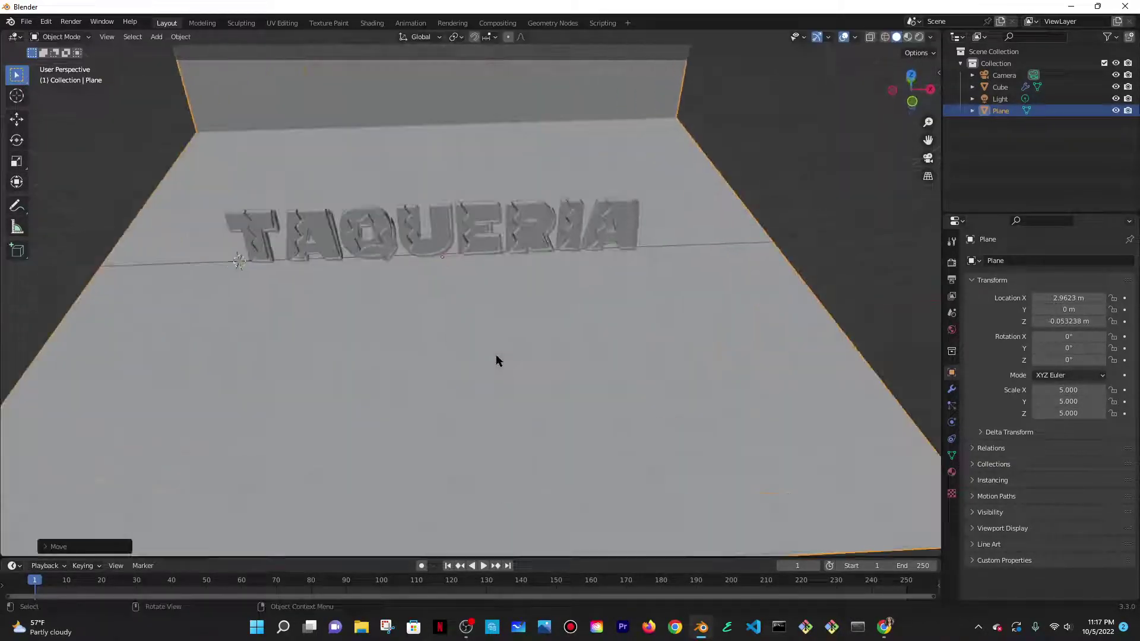
{"action": "scroll", "coordinate": [497, 354], "scroll_direction": "up", "scroll_amount": 2}
{"action": "middle_click_drag", "start_coordinate": [469, 295], "coordinate": [515, 356]}
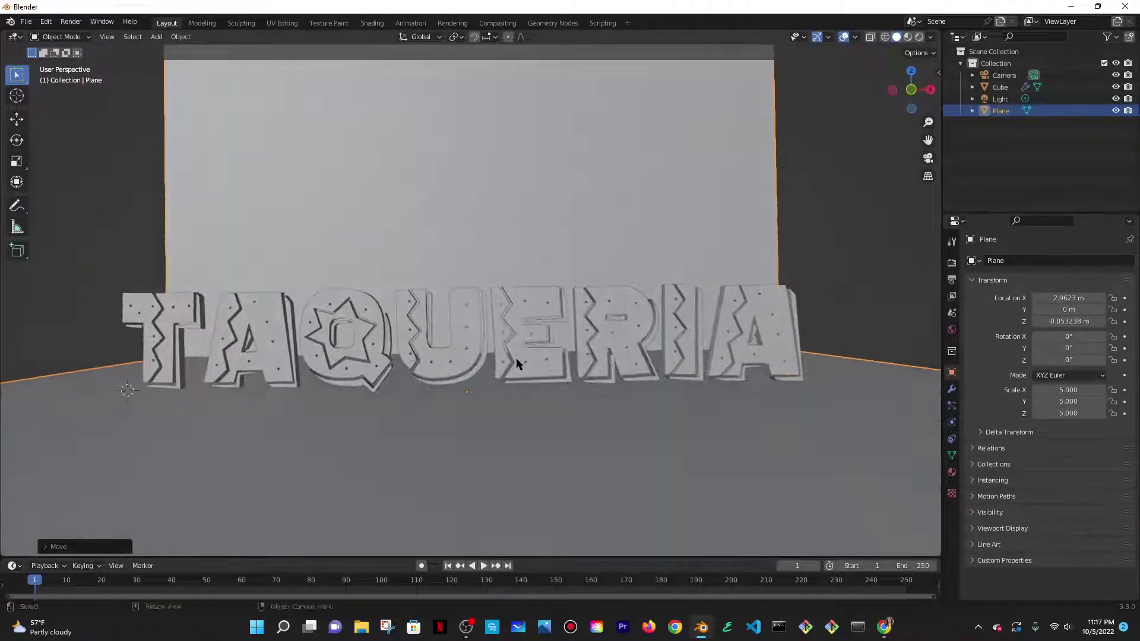
{"action": "scroll", "coordinate": [614, 366], "scroll_direction": "down", "scroll_amount": 1}
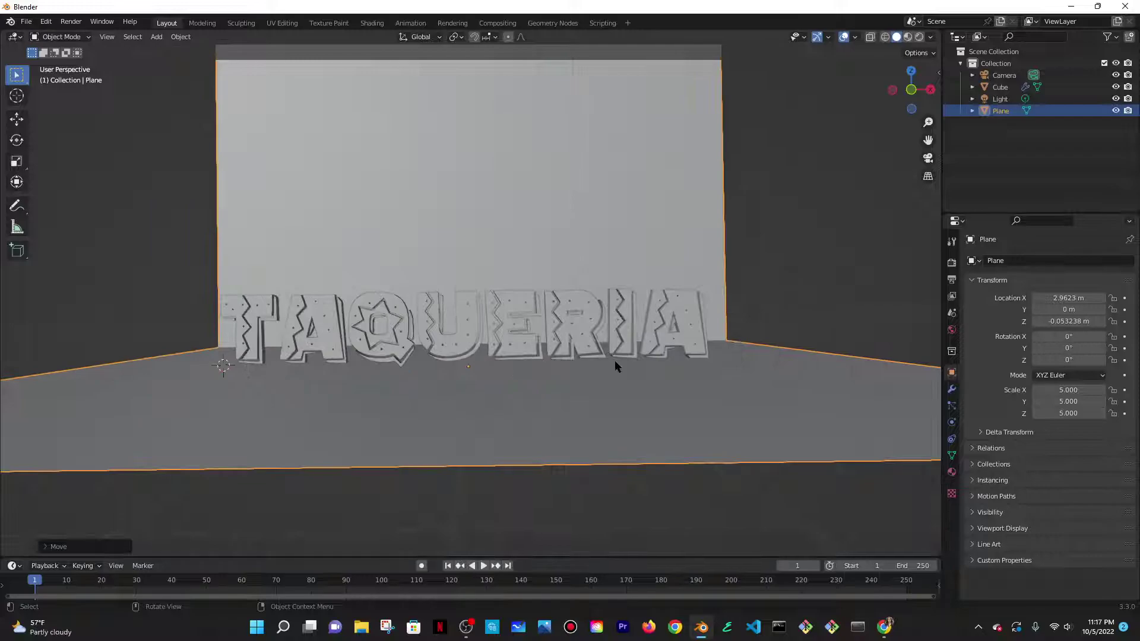
Switch the viewport to material preview and give the backdrop plane a new material with an orange base color
{"action": "left_click", "coordinate": [908, 37]}
{"action": "left_click", "coordinate": [585, 326]}
{"action": "left_click", "coordinate": [724, 236]}
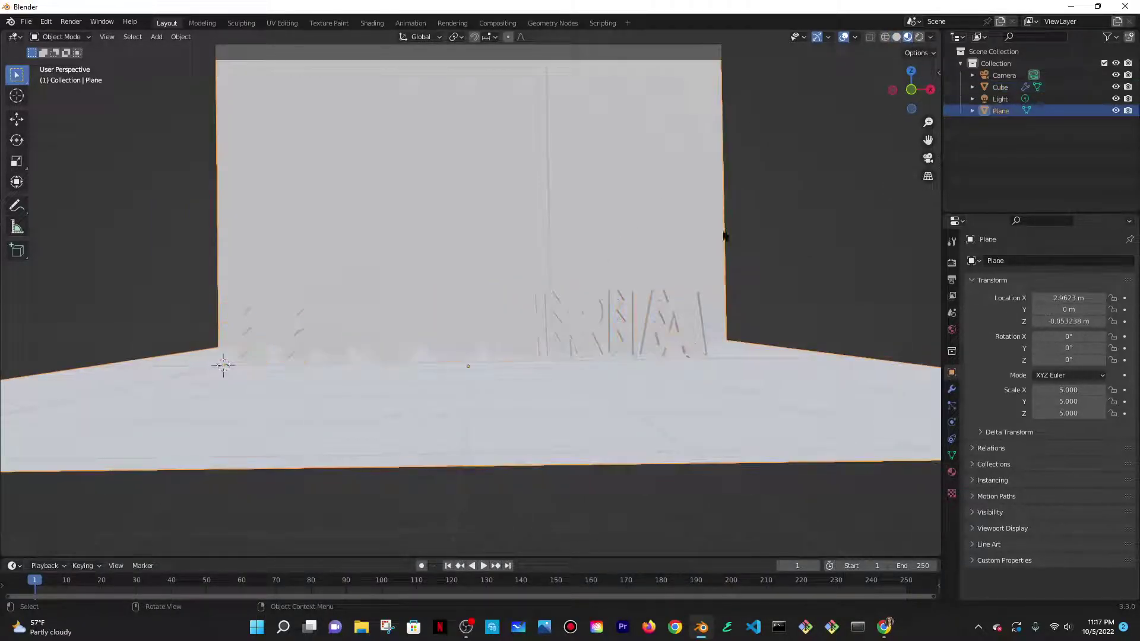
{"action": "left_click", "coordinate": [952, 472]}
{"action": "left_click", "coordinate": [1027, 315]}
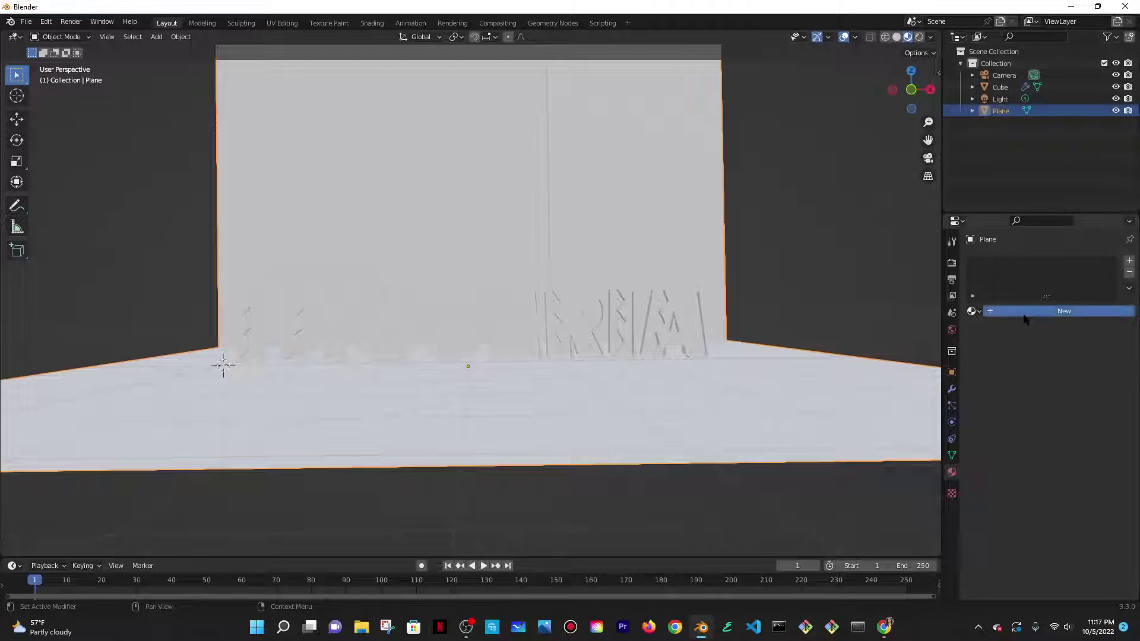
{"action": "left_click", "coordinate": [1067, 438]}
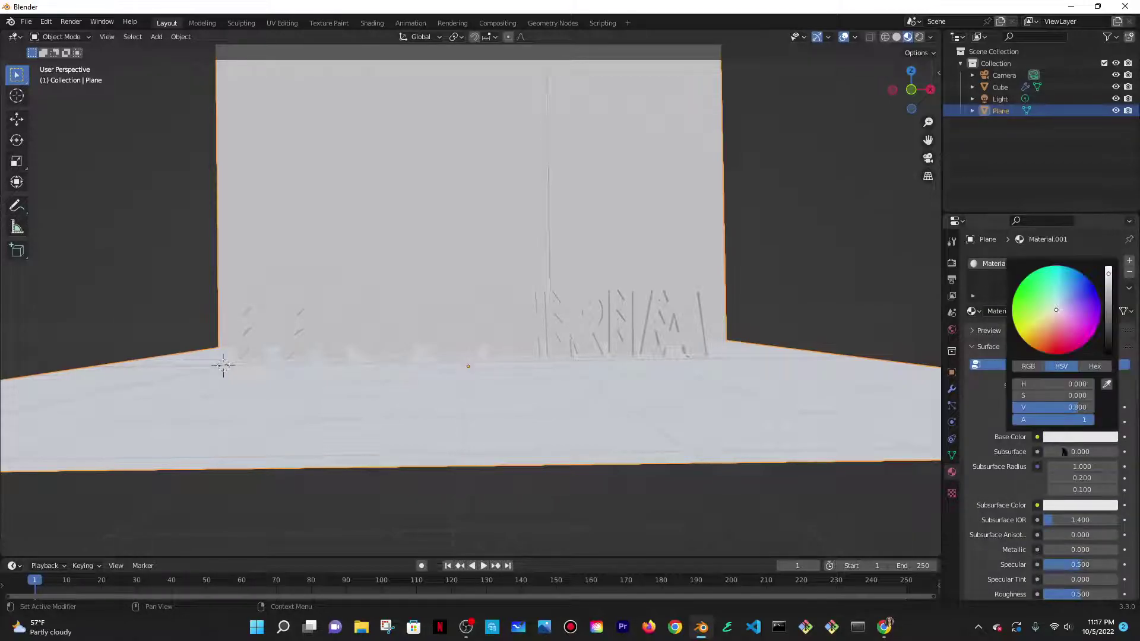
{"action": "mouse_move", "coordinate": [1108, 304]}
{"action": "left_mouse_down"}
{"action": "mouse_move", "coordinate": [1108, 353]}
{"action": "mouse_move", "coordinate": [1108, 277]}
{"action": "left_mouse_up"}
{"action": "mouse_move", "coordinate": [1056, 315]}
{"action": "left_mouse_down"}
{"action": "mouse_move", "coordinate": [1034, 333]}
{"action": "mouse_move", "coordinate": [1055, 341]}
{"action": "left_mouse_up"}
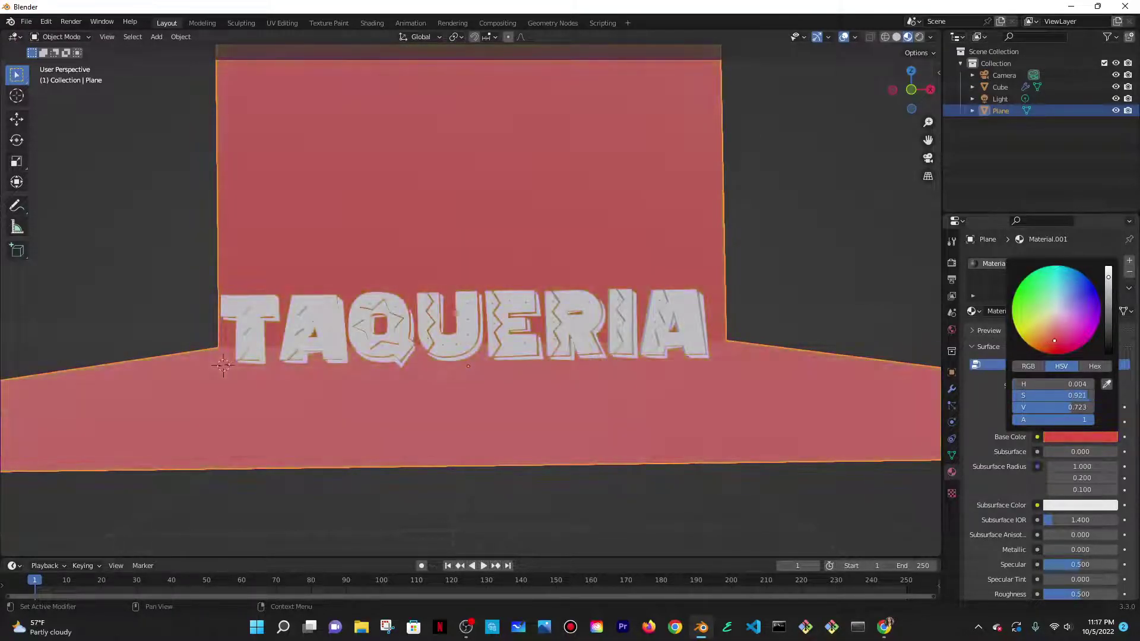
Give the TAQUERIA text's material a dark green base color with hue 0.335, saturation 1.000 and value 0.246
{"action": "left_click", "coordinate": [526, 339]}
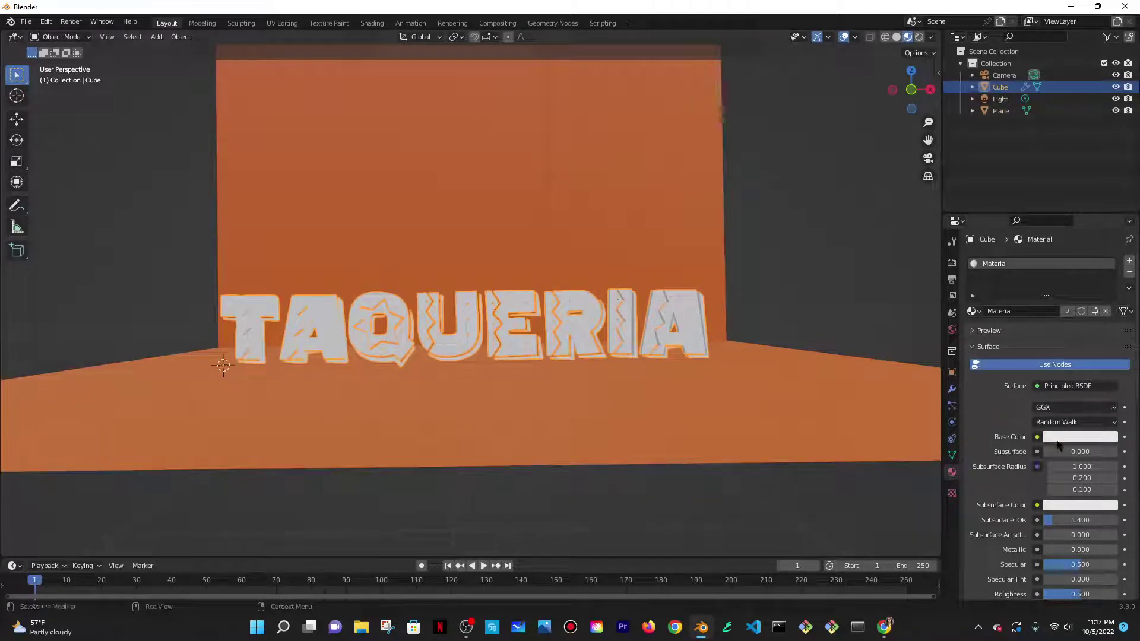
{"action": "scroll", "coordinate": [1058, 444], "scroll_direction": "down", "scroll_amount": 3}
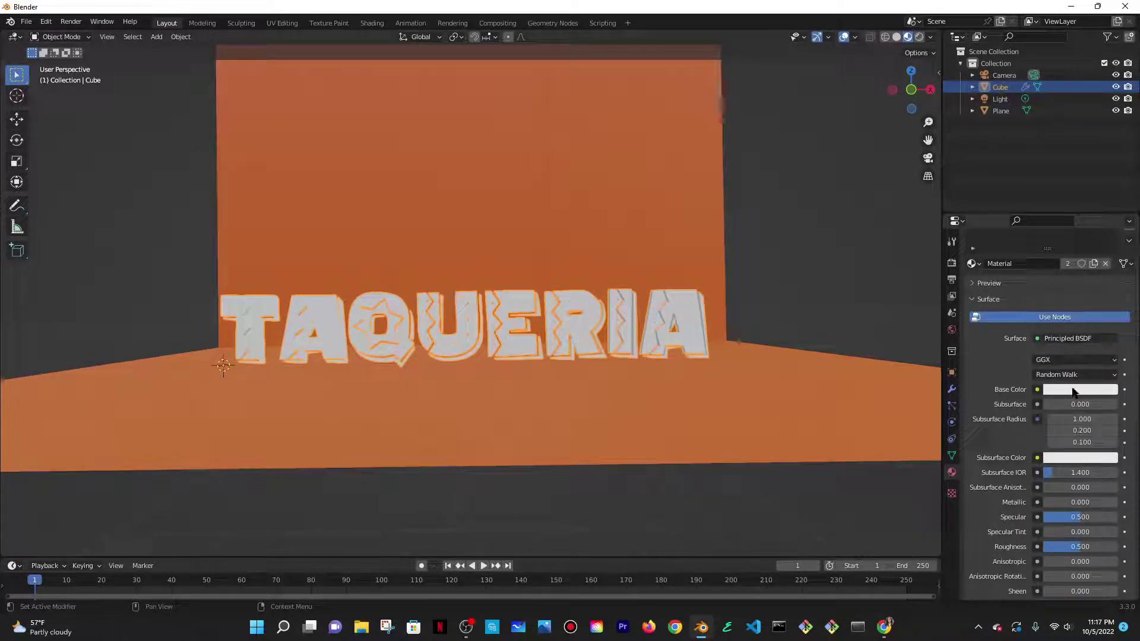
{"action": "left_click", "coordinate": [1076, 391]}
{"action": "left_click", "coordinate": [1014, 246]}
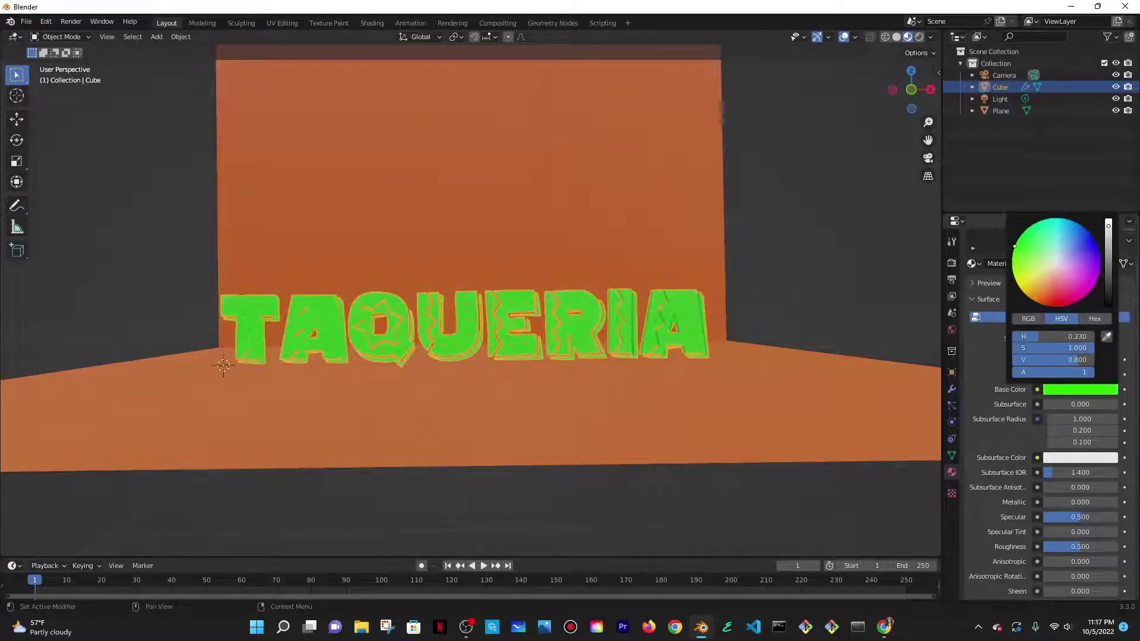
{"action": "left_click_drag", "start_coordinate": [1015, 246], "coordinate": [1016, 253]}
{"action": "left_click_drag", "start_coordinate": [1108, 227], "coordinate": [1108, 248]}
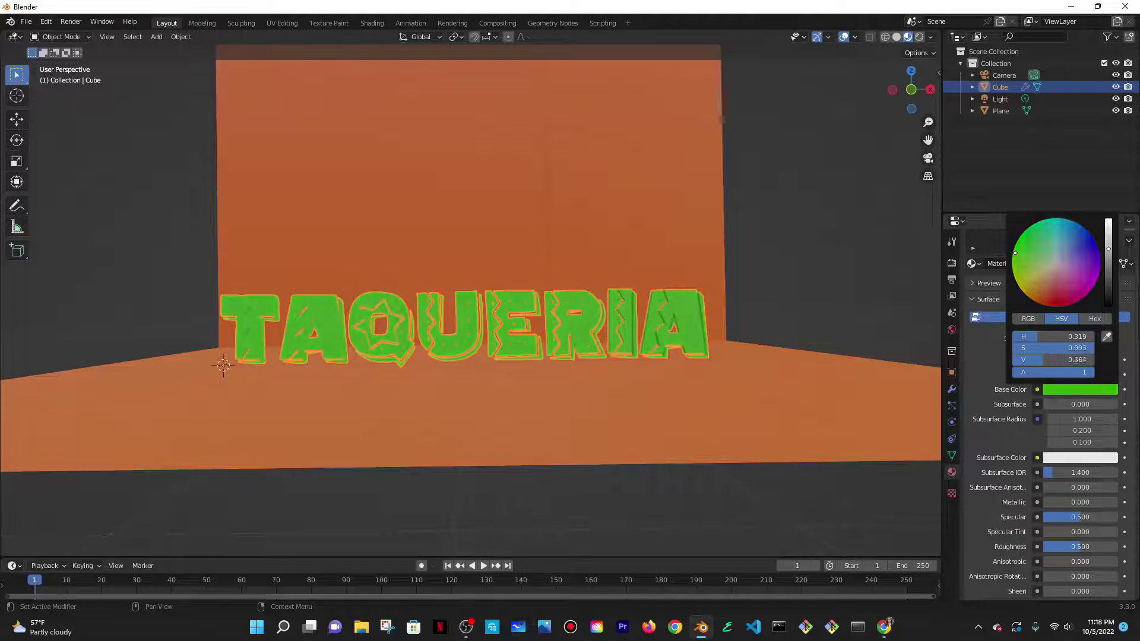
{"action": "left_click_drag", "start_coordinate": [1084, 360], "coordinate": [1075, 360]}
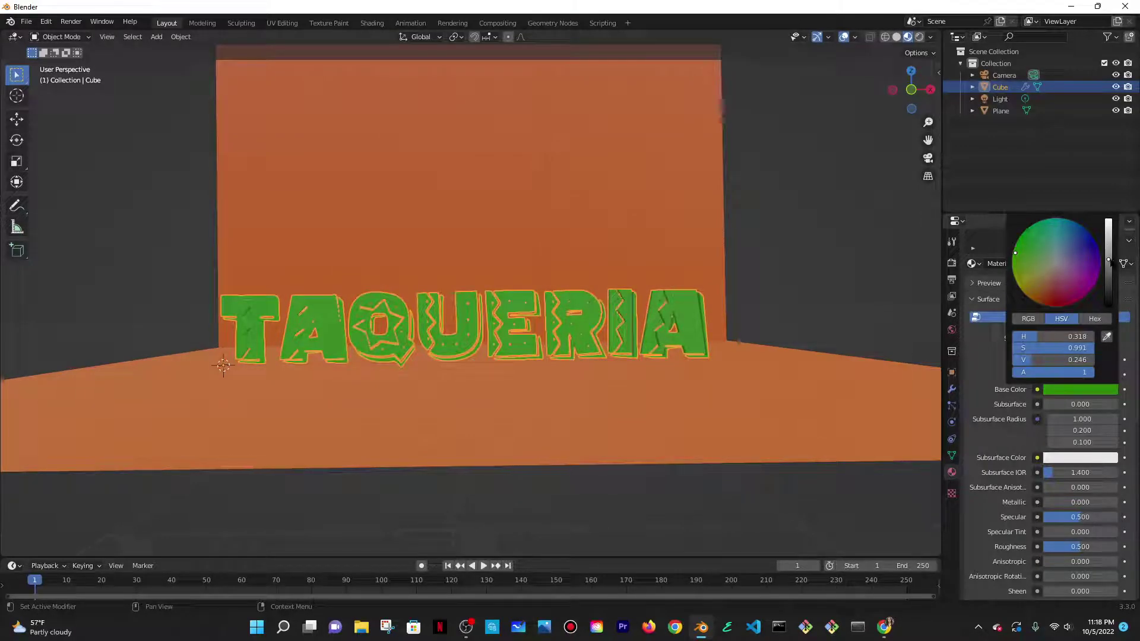
{"action": "mouse_move", "coordinate": [1015, 253]}
{"action": "left_mouse_down"}
{"action": "mouse_move", "coordinate": [1021, 286]}
{"action": "mouse_move", "coordinate": [1041, 304]}
{"action": "mouse_move", "coordinate": [1012, 264]}
{"action": "mouse_move", "coordinate": [1016, 279]}
{"action": "mouse_move", "coordinate": [1100, 253]}
{"action": "mouse_move", "coordinate": [1077, 228]}
{"action": "mouse_move", "coordinate": [1035, 224]}
{"action": "left_mouse_up"}
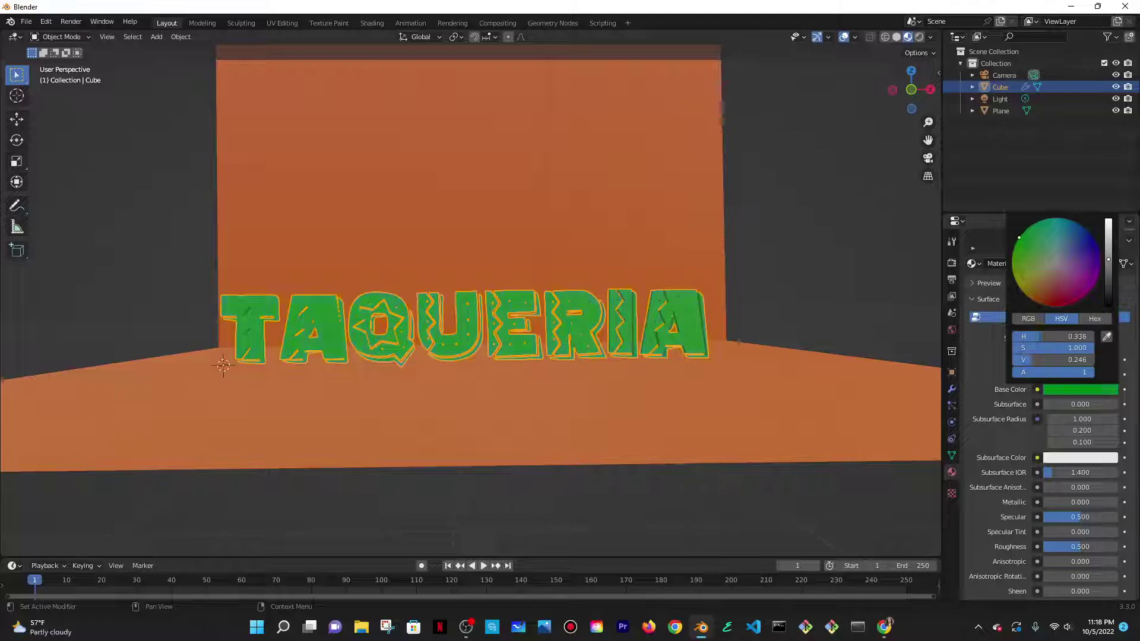
Set the backdrop plane's base color to green by sampling the color of the TAQUERIA letters
{"action": "left_click", "coordinate": [732, 237]}
{"action": "scroll", "coordinate": [772, 244], "scroll_direction": "down", "scroll_amount": 1}
{"action": "middle_click_drag", "start_coordinate": [756, 279], "coordinate": [750, 291]}
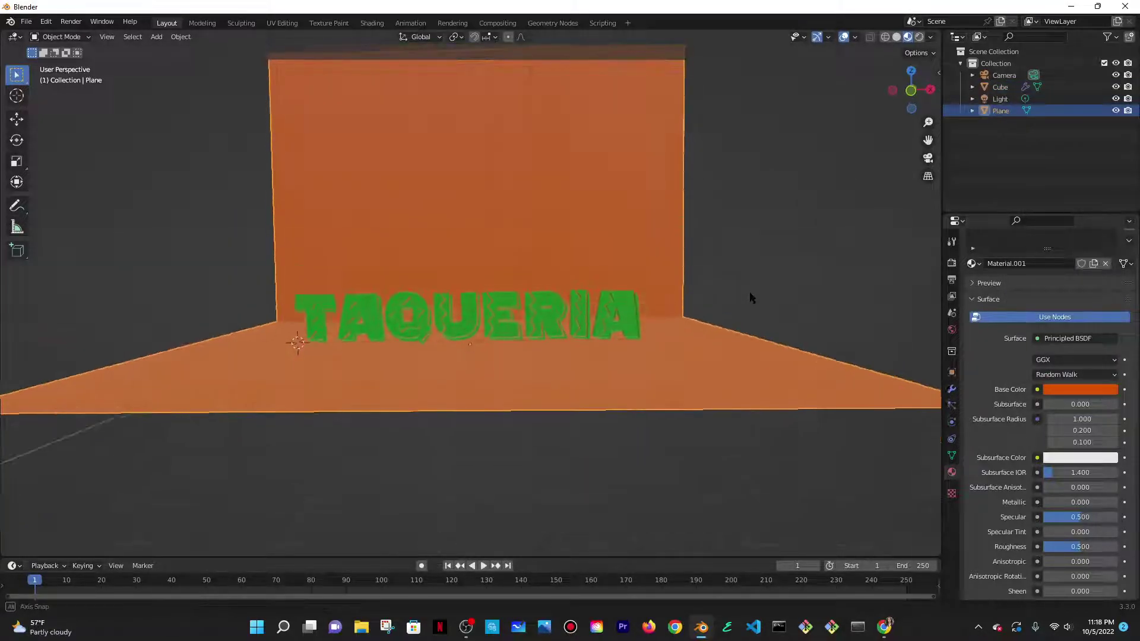
{"action": "scroll", "coordinate": [716, 229], "scroll_direction": "up", "scroll_amount": 2}
{"action": "scroll", "coordinate": [1066, 342], "scroll_direction": "down", "scroll_amount": 2}
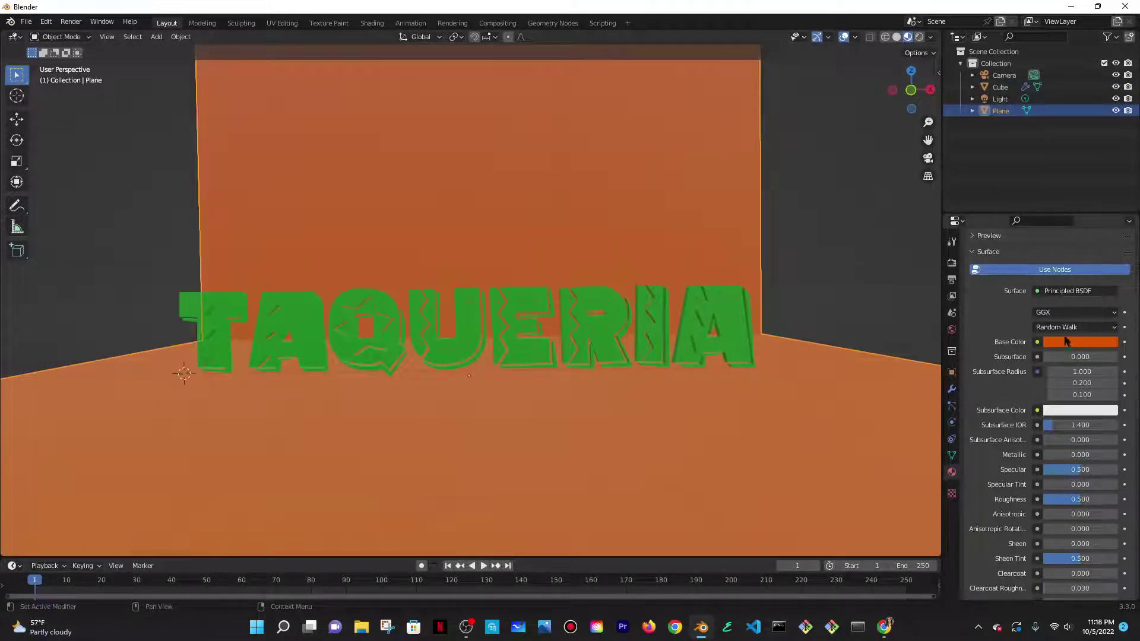
{"action": "left_click", "coordinate": [1067, 342]}
{"action": "left_click", "coordinate": [1110, 291]}
{"action": "left_click", "coordinate": [717, 297]}
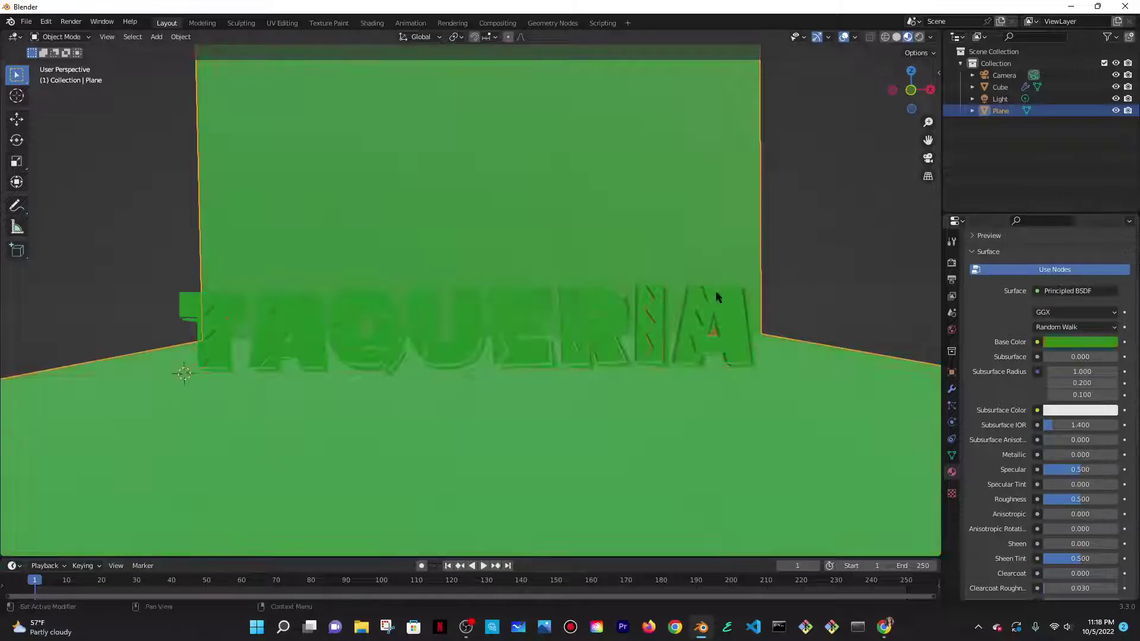
Recolor the TAQUERIA text's material to a bright, fully saturated orange base color
{"action": "left_click", "coordinate": [692, 315]}
{"action": "left_click", "coordinate": [1096, 342]}
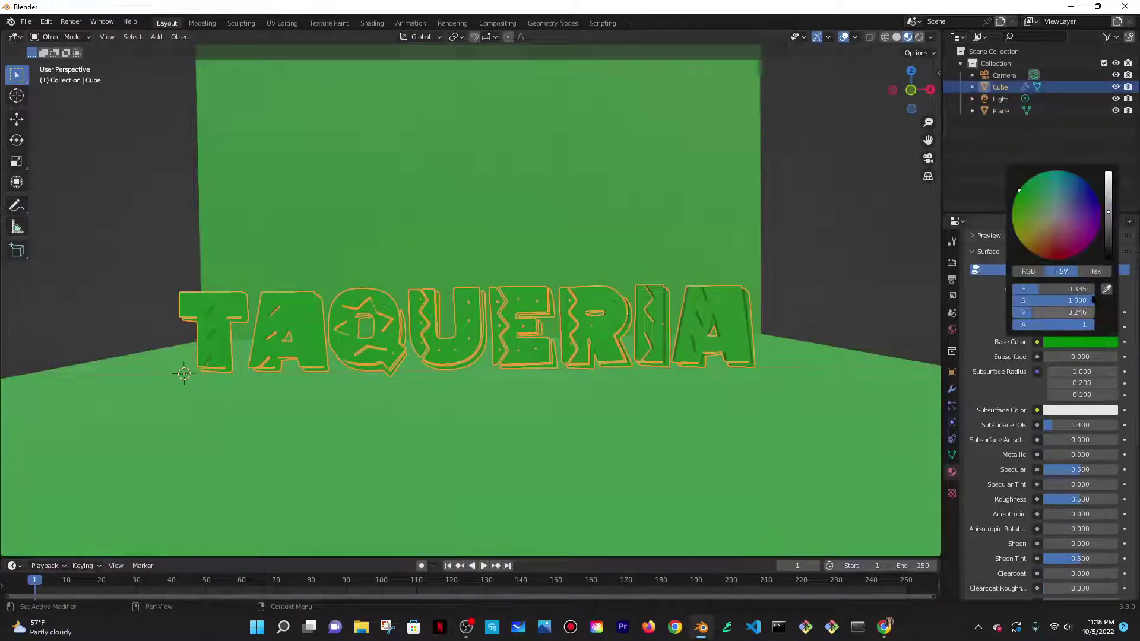
{"action": "left_click_drag", "start_coordinate": [1027, 215], "coordinate": [1043, 253]}
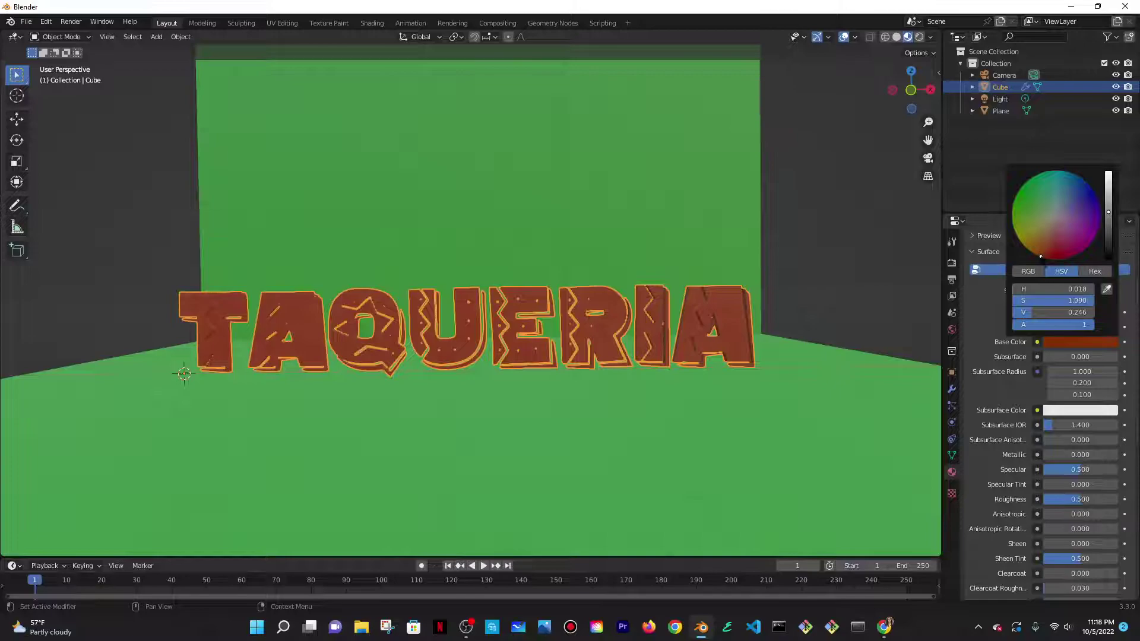
{"action": "left_click_drag", "start_coordinate": [1108, 215], "coordinate": [1108, 177]}
{"action": "scroll", "coordinate": [663, 258], "scroll_direction": "down", "scroll_amount": 3}
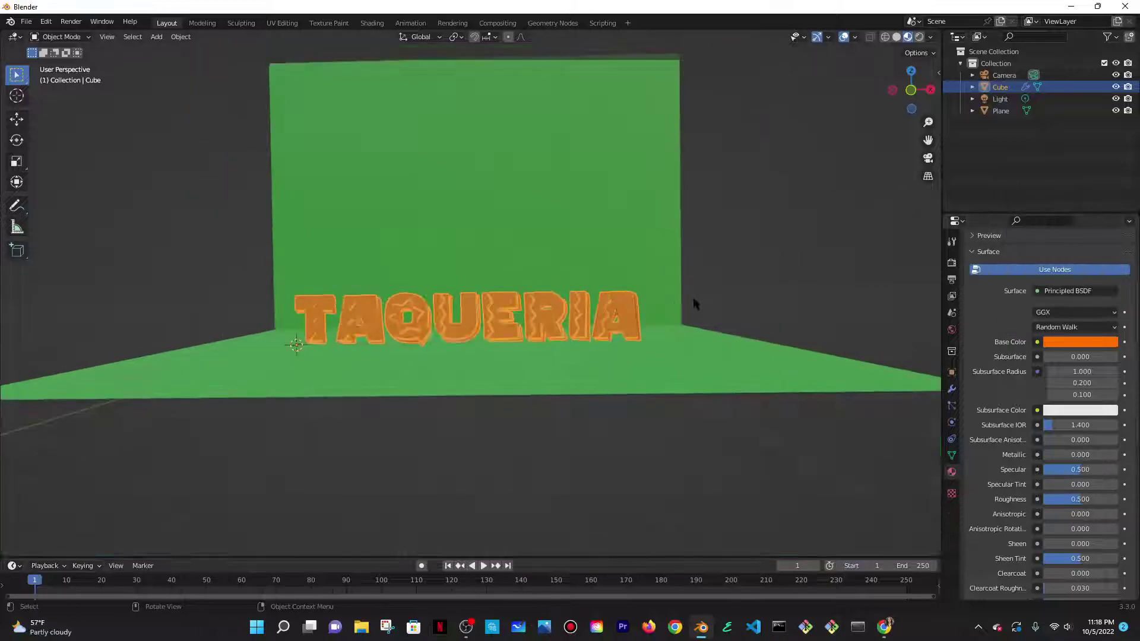
{"action": "middle_click_drag", "start_coordinate": [696, 261], "coordinate": [703, 292]}
Try a very dark red base color on the backdrop plane, and undo it
{"action": "left_click", "coordinate": [789, 374]}
{"action": "middle_click_drag", "start_coordinate": [790, 374], "coordinate": [785, 354]}
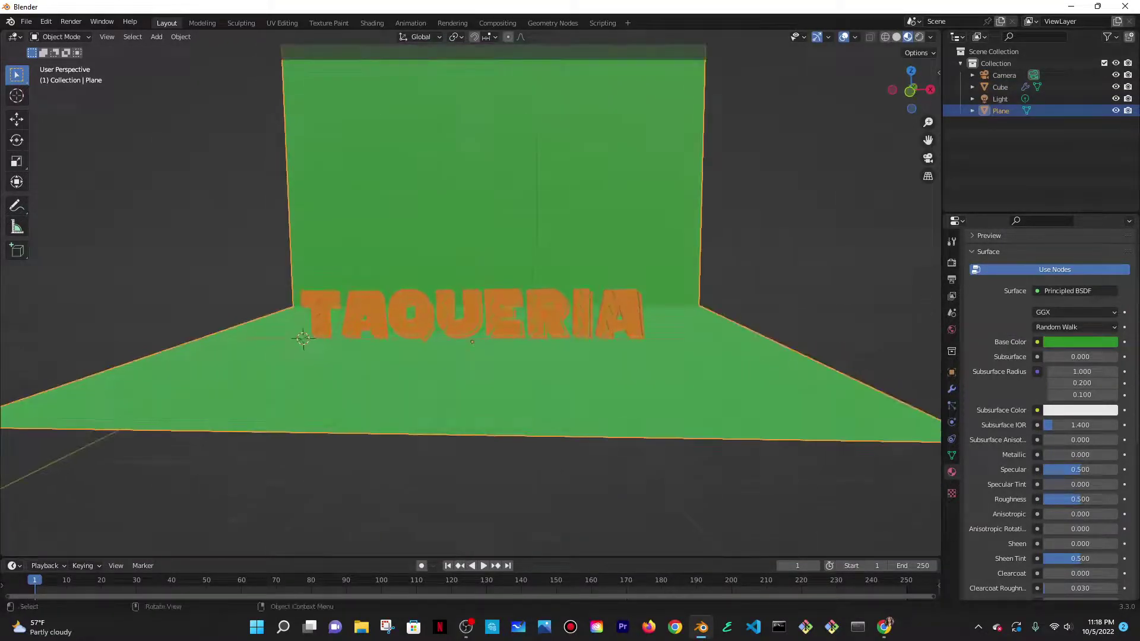
{"action": "left_click", "coordinate": [1081, 342]}
{"action": "left_click_drag", "start_coordinate": [1108, 208], "coordinate": [1108, 233]}
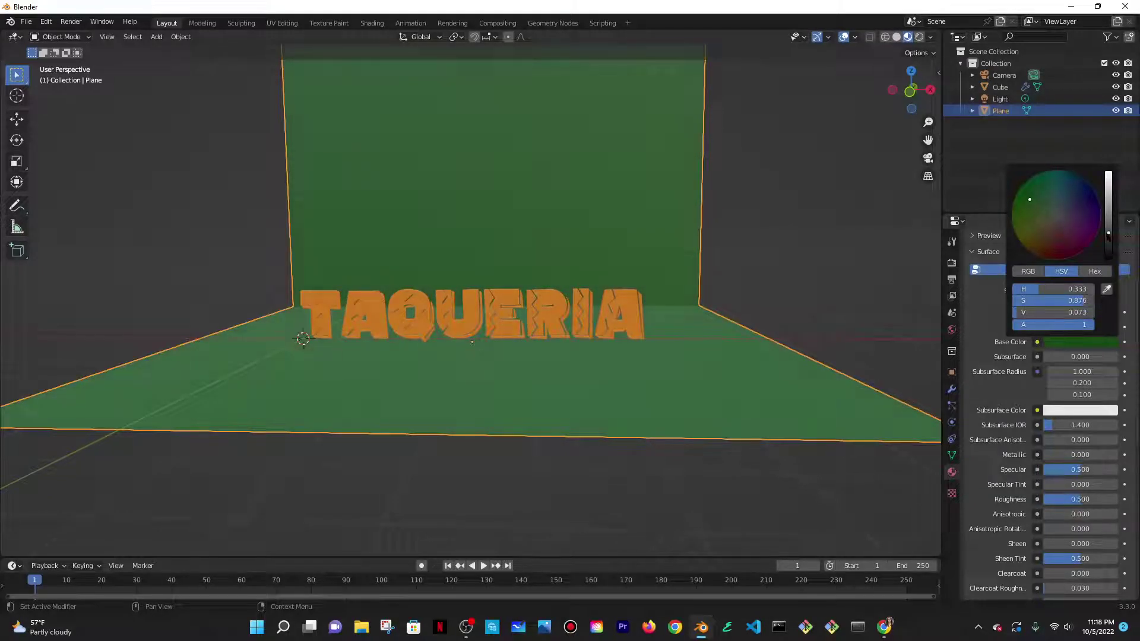
{"action": "left_click_drag", "start_coordinate": [1055, 232], "coordinate": [1064, 259]}
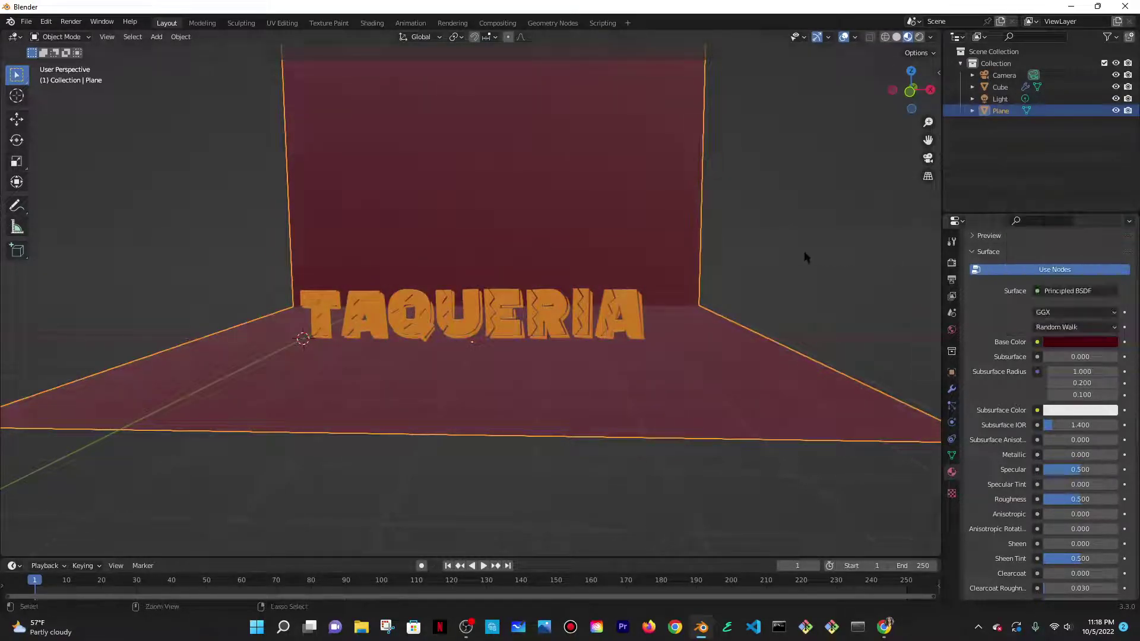
{"action": "key", "text": "ctrl+z"}
Set the backdrop plane's base color to deep red with hue 0.996, saturation 0.996 and value 0.258
{"action": "middle_click_drag", "start_coordinate": [678, 259], "coordinate": [699, 265]}
{"action": "left_click", "coordinate": [1079, 342]}
{"action": "left_click", "coordinate": [1060, 258]}
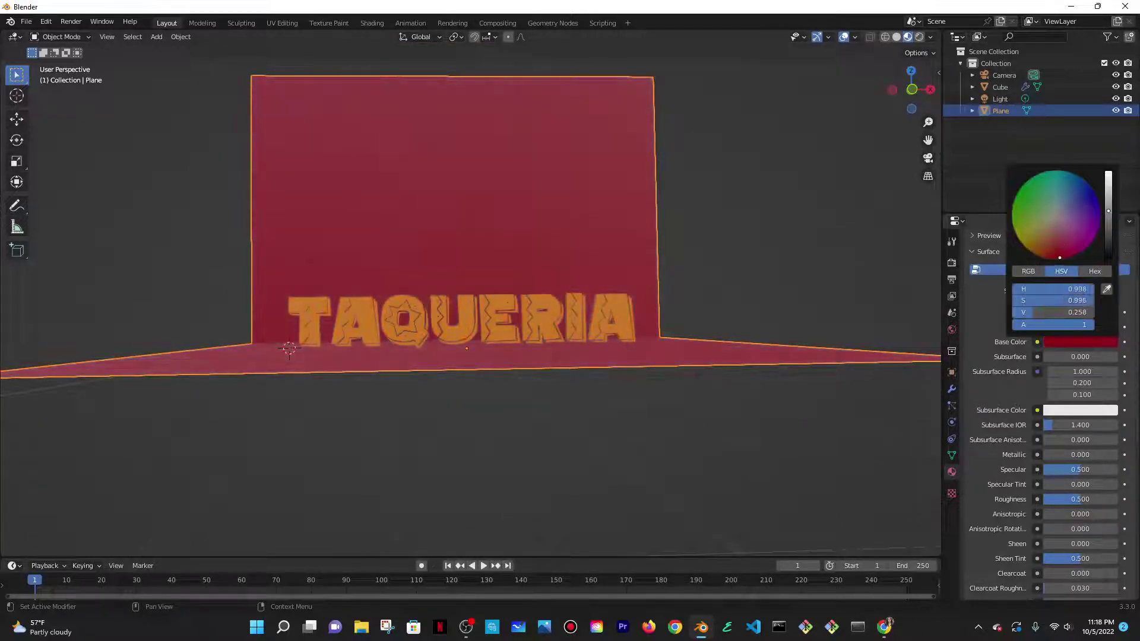
{"action": "middle_click_drag", "start_coordinate": [607, 246], "coordinate": [658, 277]}
{"action": "scroll", "coordinate": [618, 285], "scroll_direction": "down", "scroll_amount": 2}
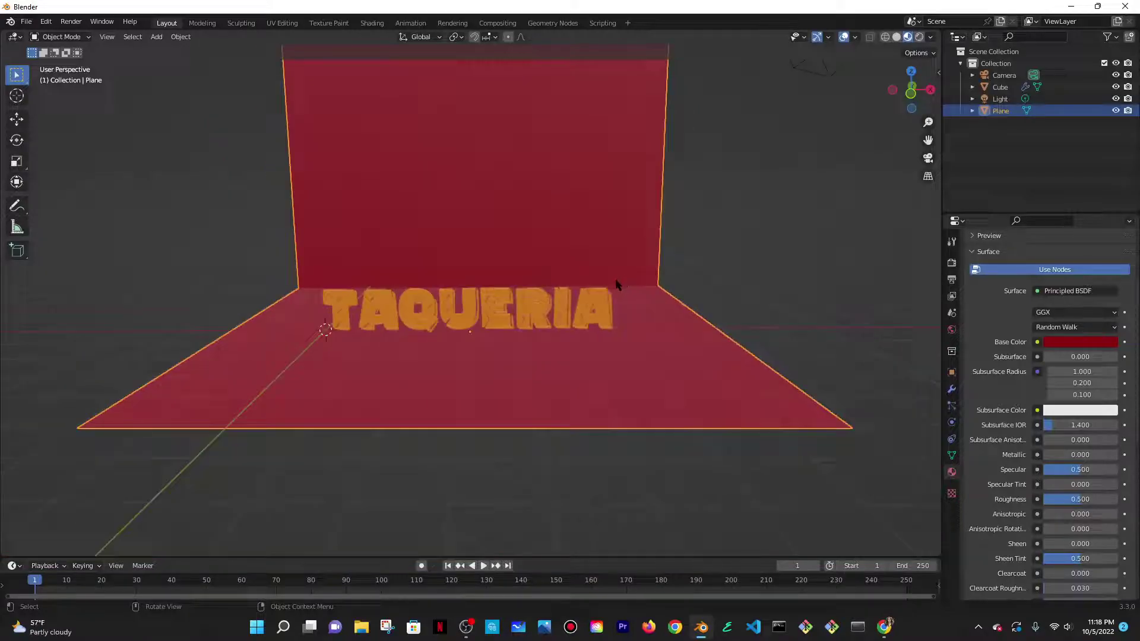
Switch the viewport to the front view with the whole backdrop and text in sight
{"action": "key", "text": "grave"}
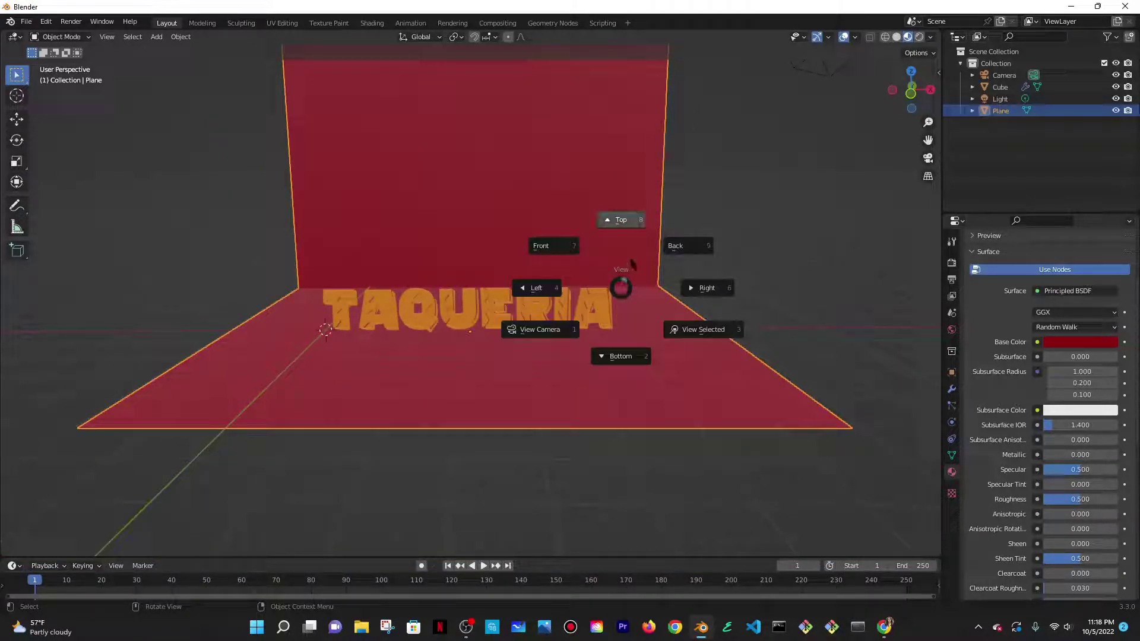
{"action": "left_click", "coordinate": [552, 249]}
{"action": "scroll", "coordinate": [562, 248], "scroll_direction": "down", "scroll_amount": 2}
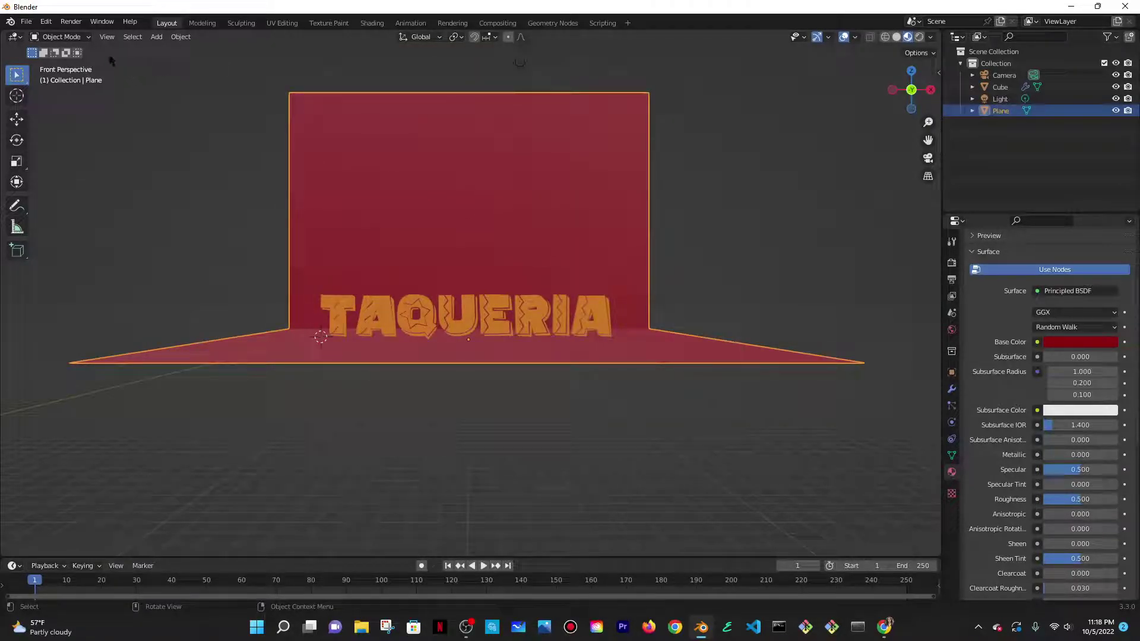
Check the Emulate Numpad option in the input preferences and close the preferences window
{"action": "left_click", "coordinate": [46, 21]}
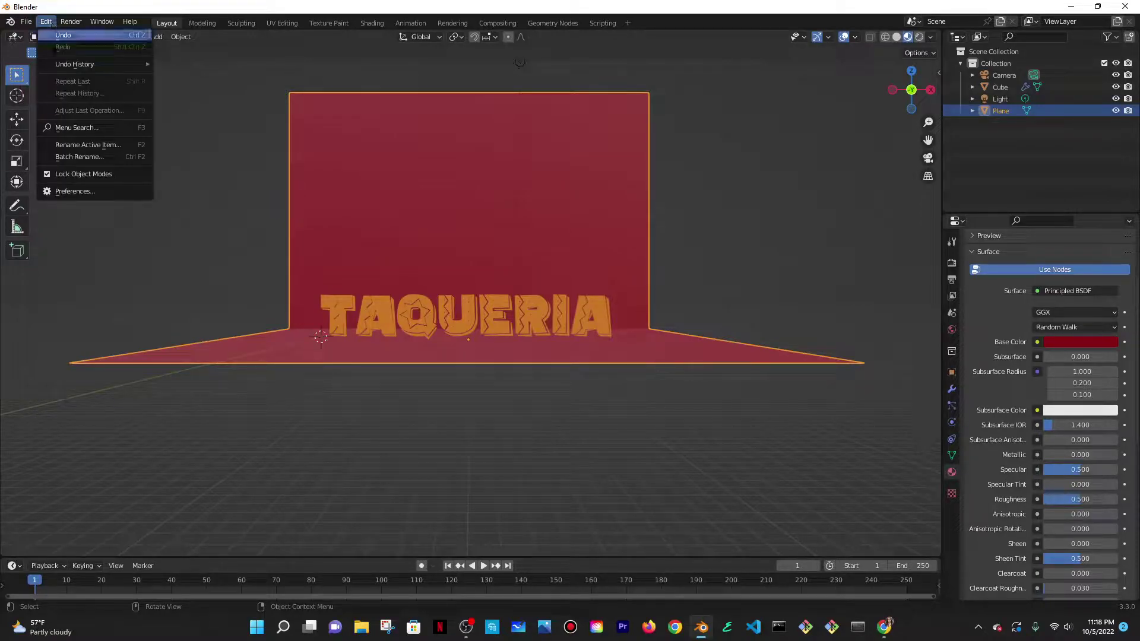
{"action": "left_click", "coordinate": [68, 192]}
{"action": "left_click", "coordinate": [32, 166]}
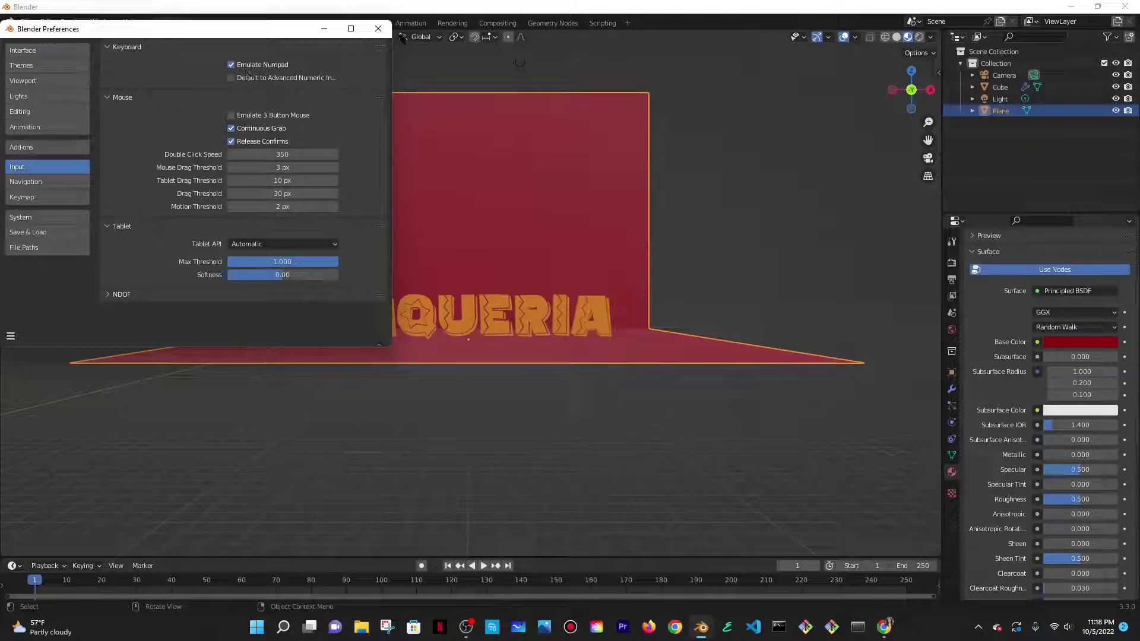
{"action": "left_click", "coordinate": [379, 28]}
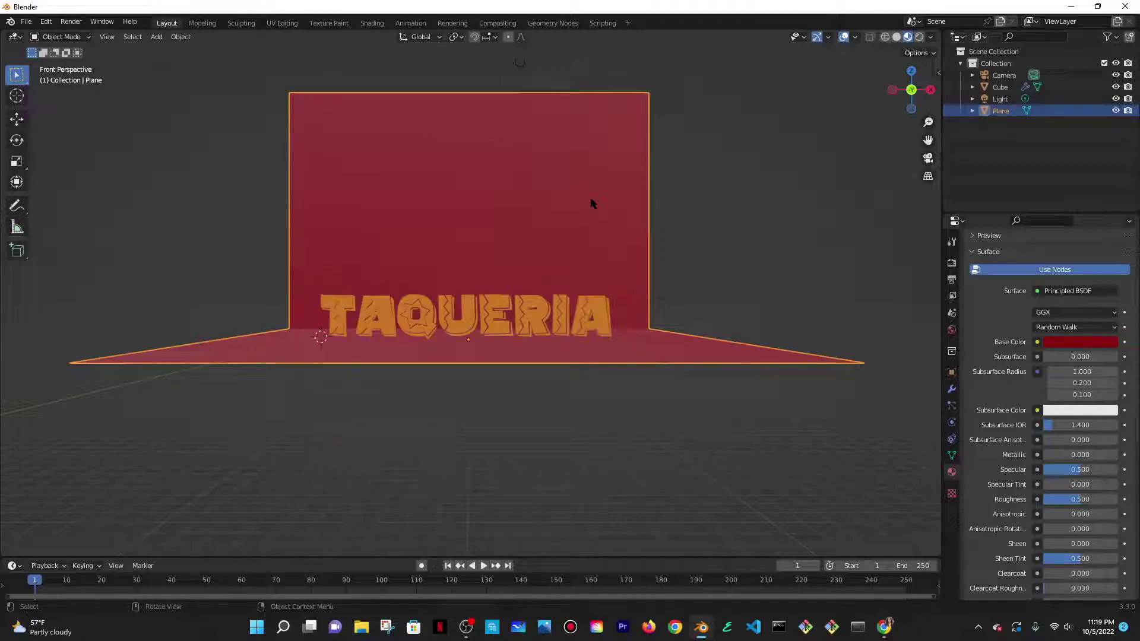
Align the camera to the viewport, reframing from slightly above until the whole TAQUERIA text fits inside the camera frame
{"action": "key", "text": "KP_0"}
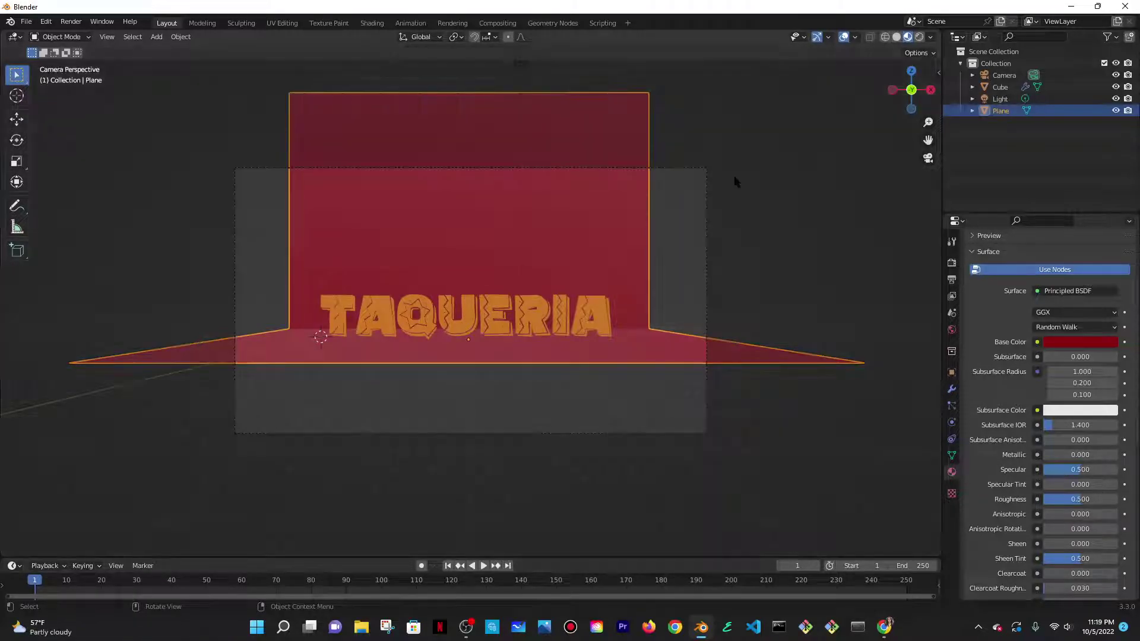
{"action": "middle_click_drag", "start_coordinate": [734, 177], "coordinate": [728, 170]}
{"action": "scroll", "coordinate": [728, 171], "scroll_direction": "up", "scroll_amount": 4}
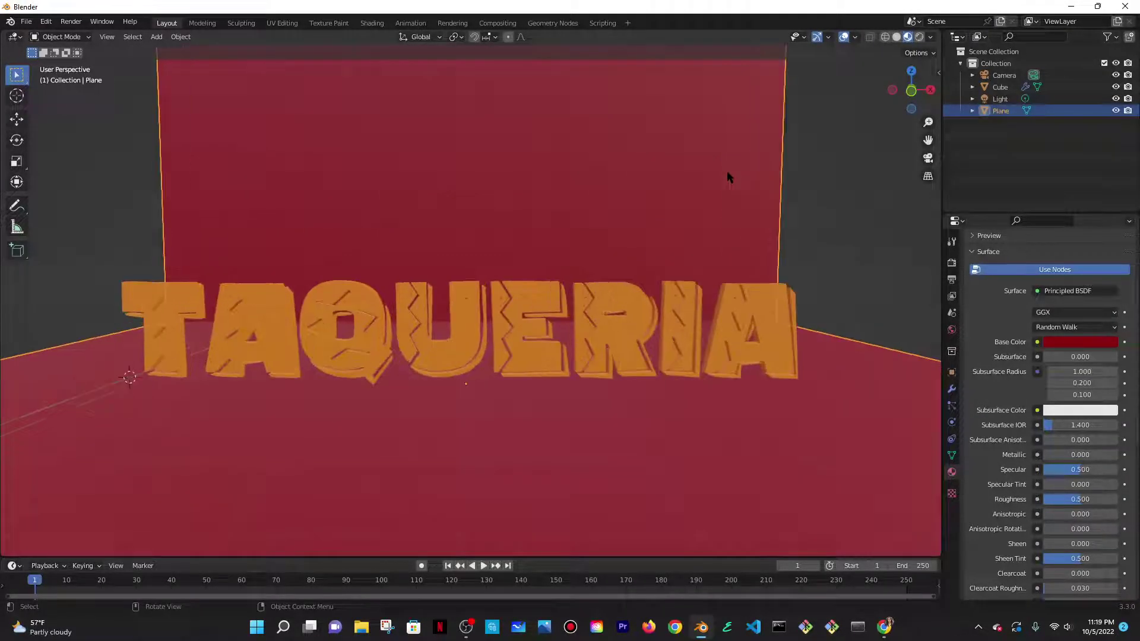
{"action": "scroll", "coordinate": [728, 177], "scroll_direction": "down", "scroll_amount": 1}
{"action": "key", "text": "KP_0"}
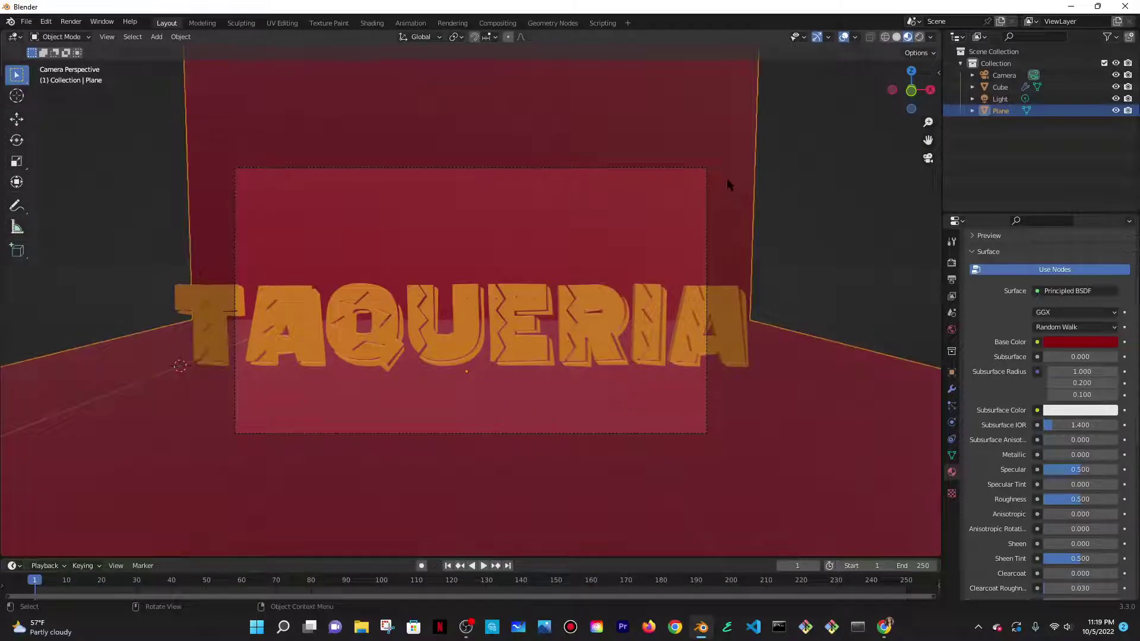
{"action": "key", "text": "KP_0"}
{"action": "key", "text": "KP_0"}
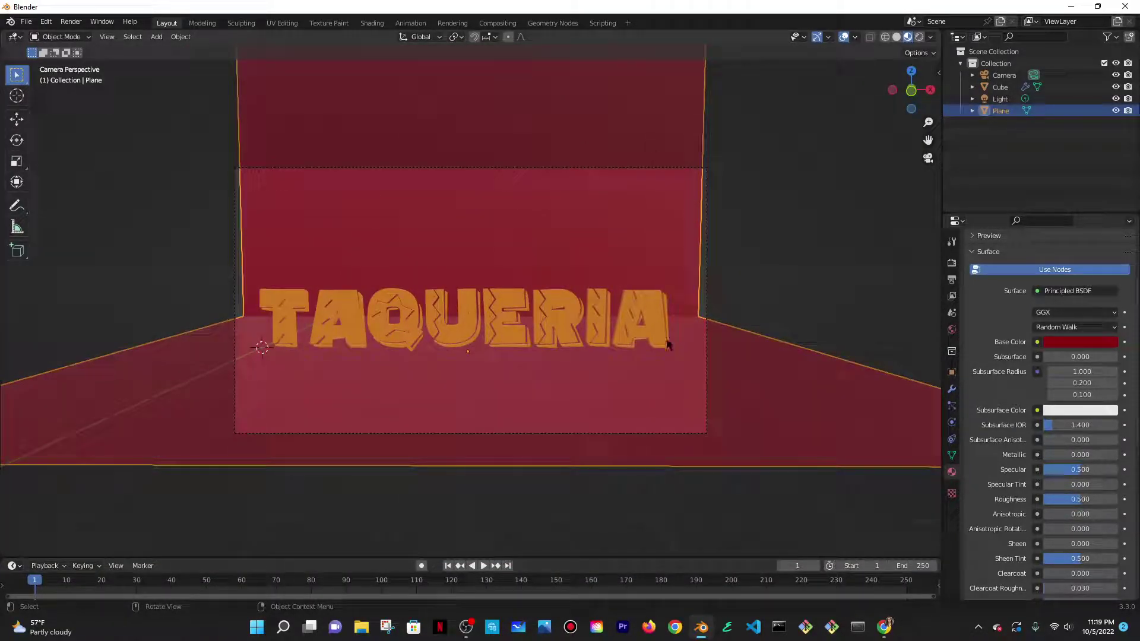
Scale up the backdrop plane until its wall extends past both sides of the camera frame
{"action": "key", "text": "s"}
{"action": "left_click", "coordinate": [727, 343]}
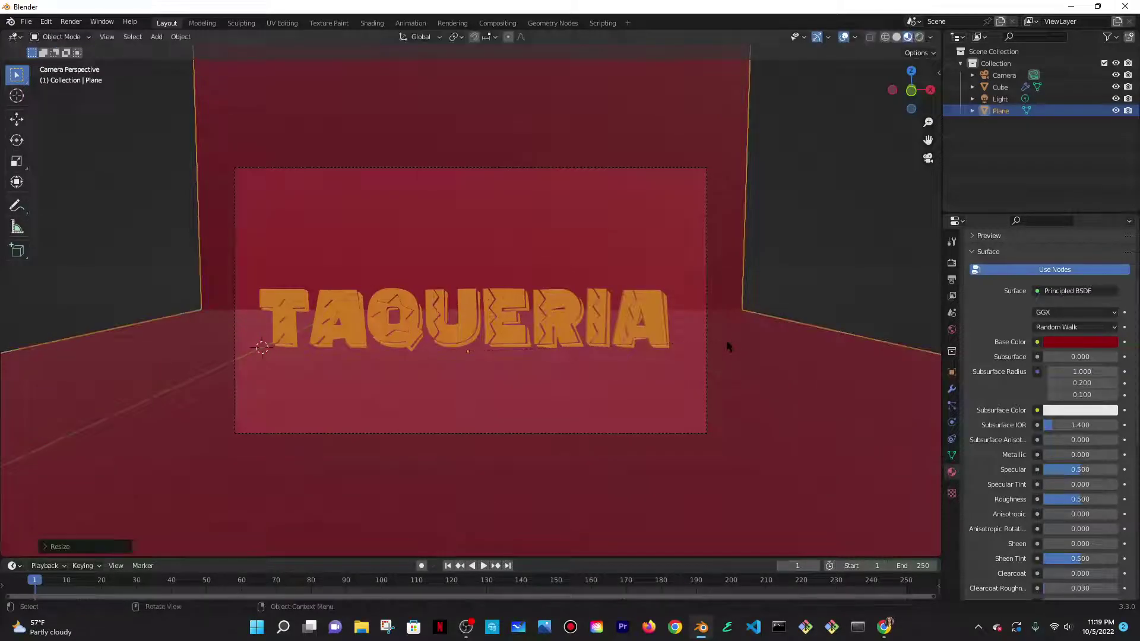
{"action": "scroll", "coordinate": [695, 324], "scroll_direction": "up", "scroll_amount": 3}
{"action": "scroll", "coordinate": [681, 320], "scroll_direction": "down", "scroll_amount": 3}
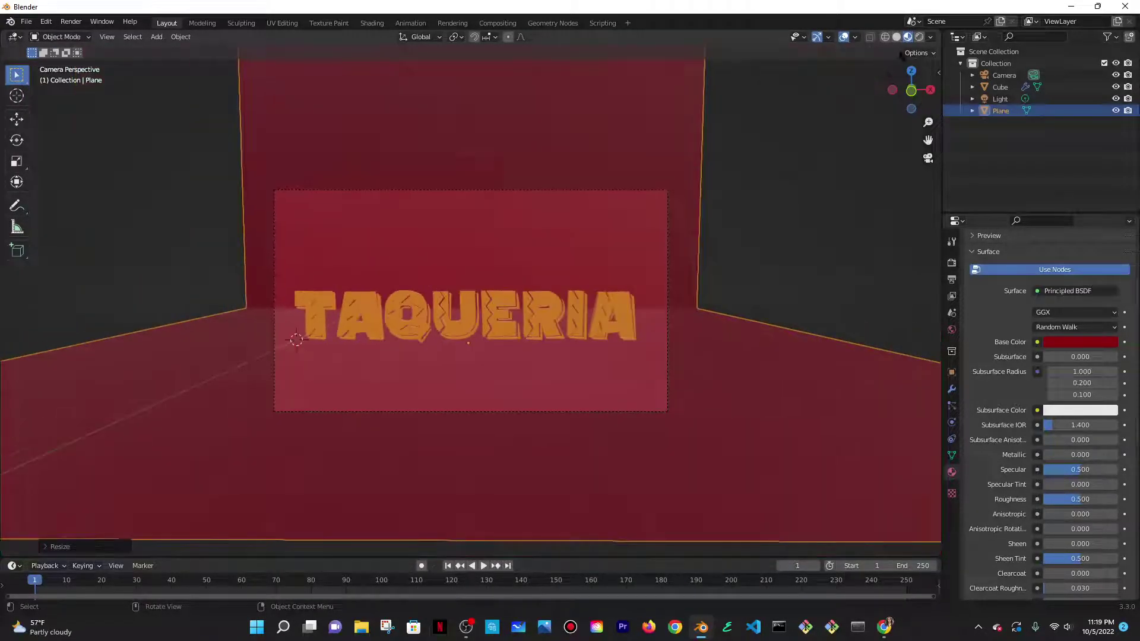
Switch the viewport to rendered shading, move the point light along negative Y in front of the text, and check the camera view
{"action": "left_click", "coordinate": [920, 36]}
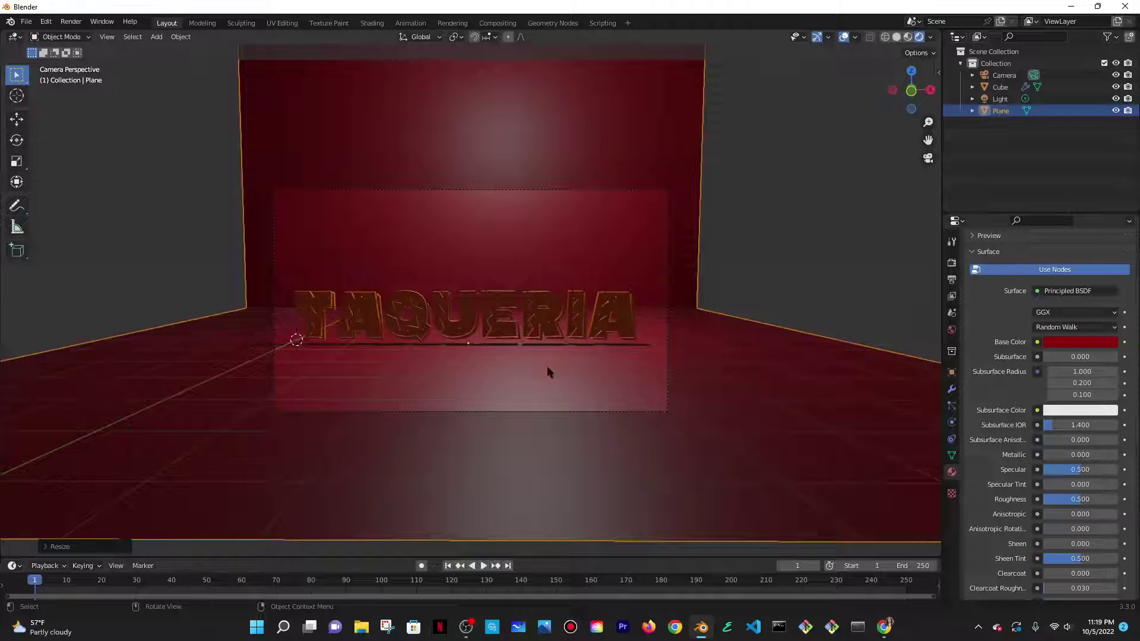
{"action": "middle_click_drag", "start_coordinate": [529, 259], "coordinate": [606, 265]}
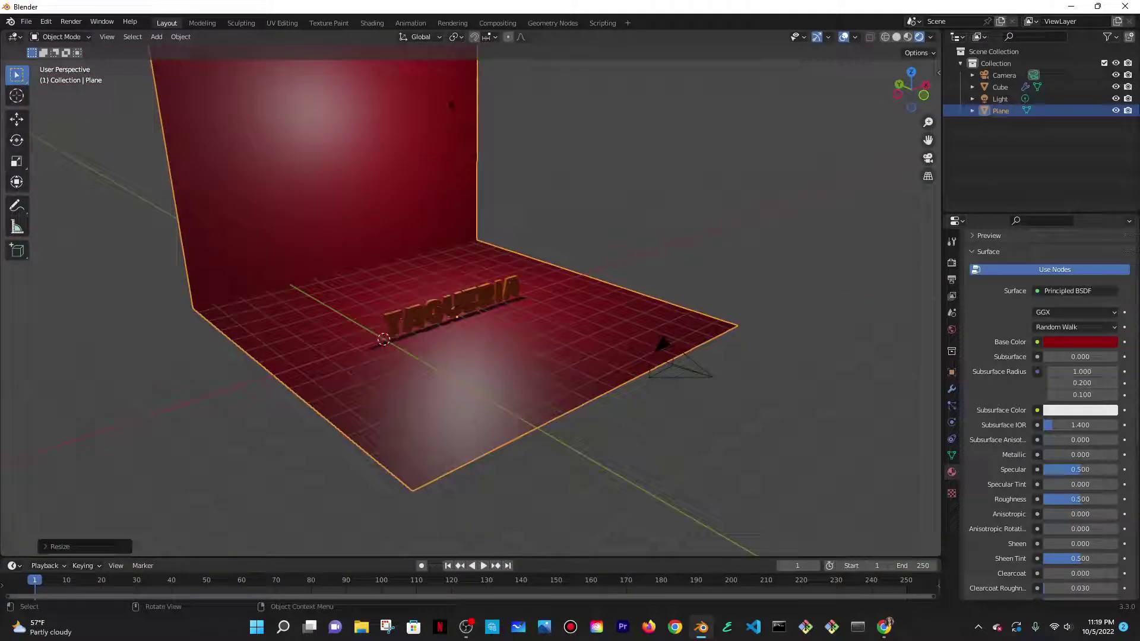
{"action": "left_click", "coordinate": [469, 136]}
{"action": "key", "text": "g"}
{"action": "key", "text": "y"}
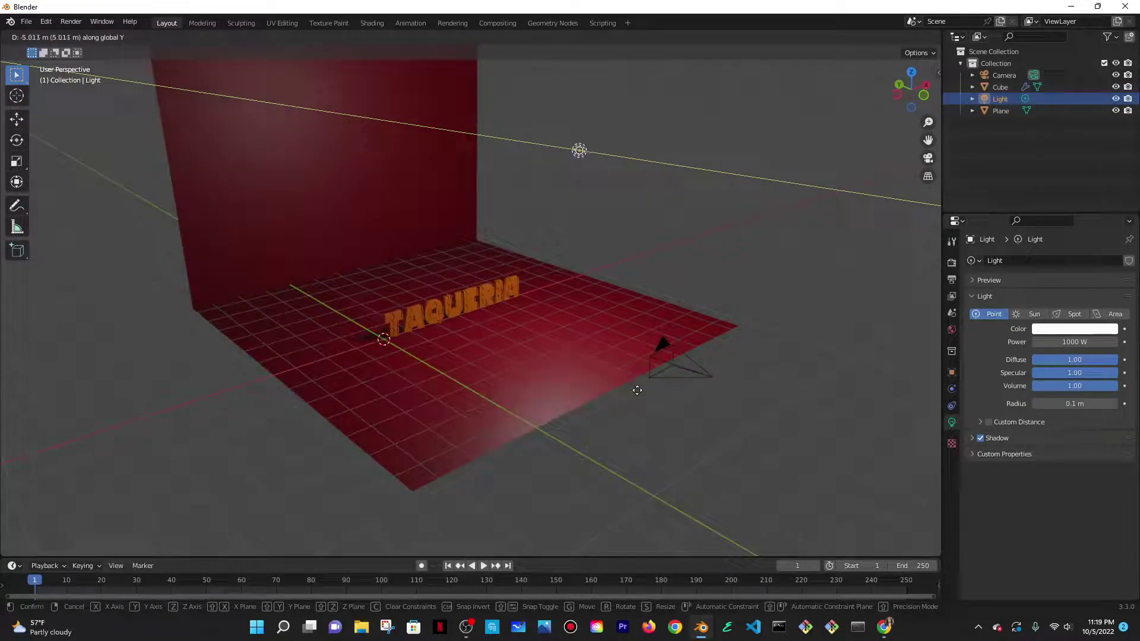
{"action": "left_click", "coordinate": [680, 398]}
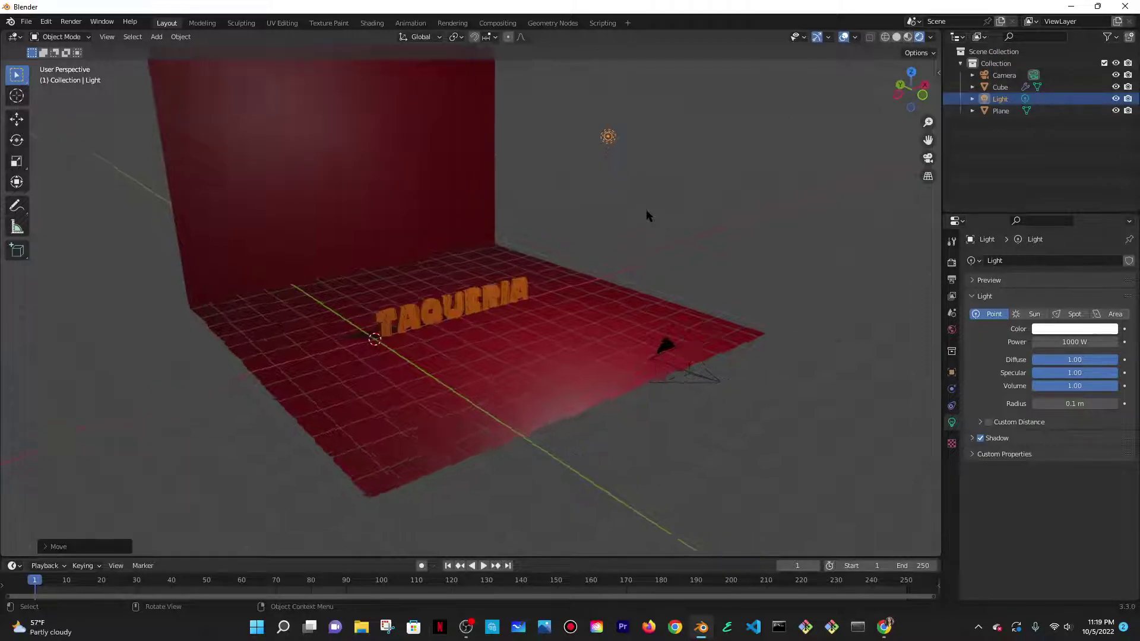
{"action": "key", "text": "KP_0"}
{"action": "scroll", "coordinate": [574, 262], "scroll_direction": "up", "scroll_amount": 4}
{"action": "scroll", "coordinate": [660, 241], "scroll_direction": "down", "scroll_amount": 4}
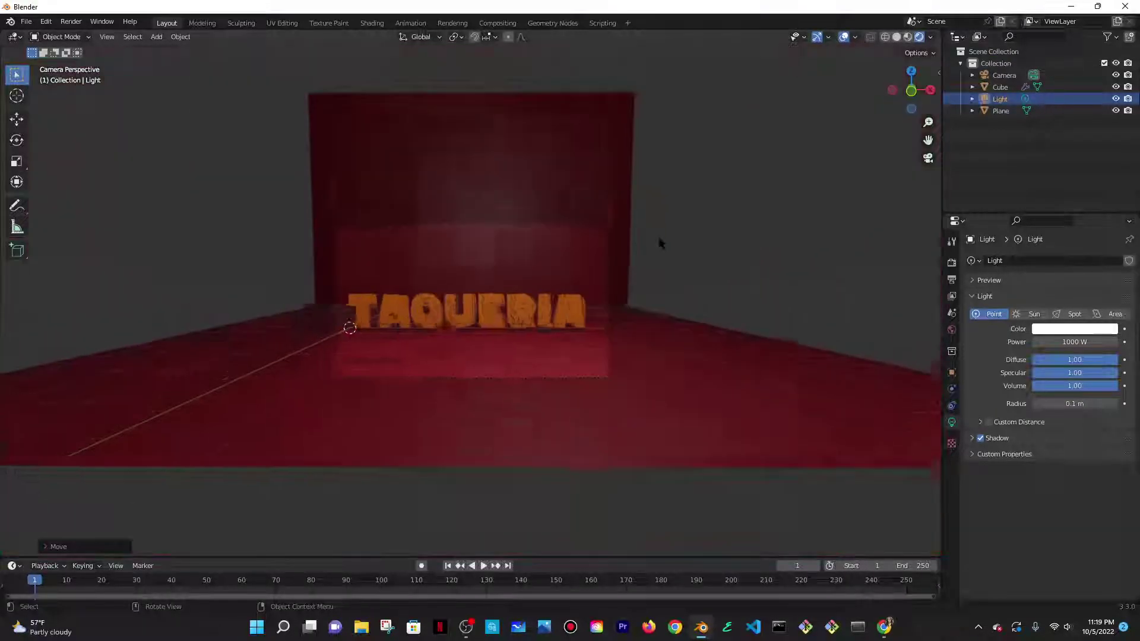
Rotate the point light and move it along Y partway back toward the wall
{"action": "middle_click_drag", "start_coordinate": [600, 212], "coordinate": [617, 231]}
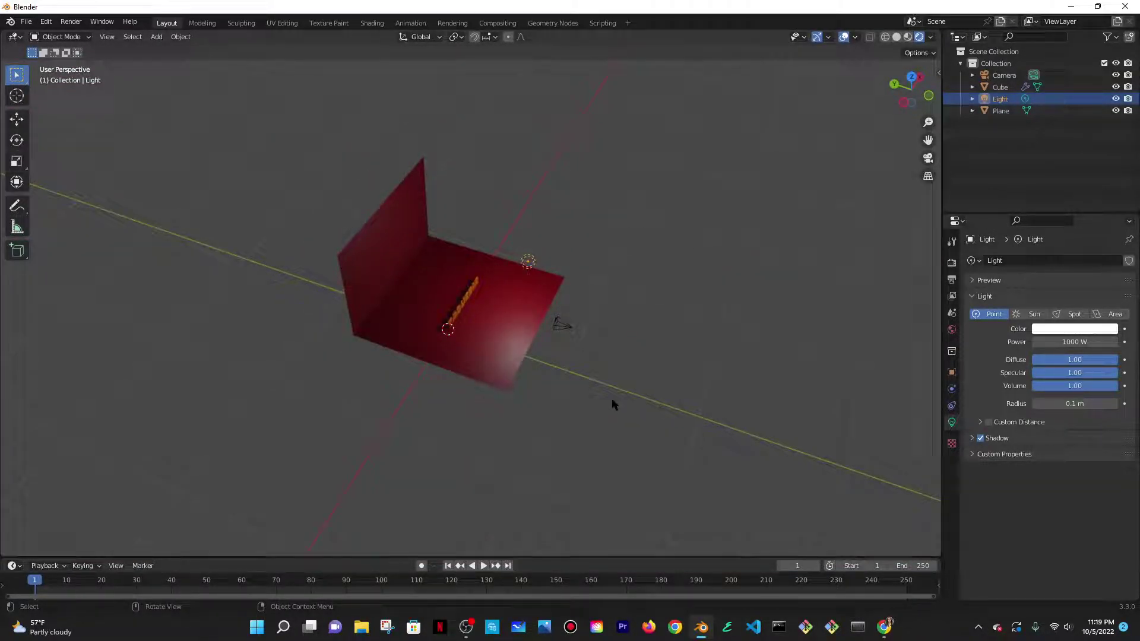
{"action": "key", "text": "r"}
{"action": "left_click", "coordinate": [668, 365]}
{"action": "key", "text": "g"}
{"action": "key", "text": "y"}
{"action": "left_click", "coordinate": [622, 351]}
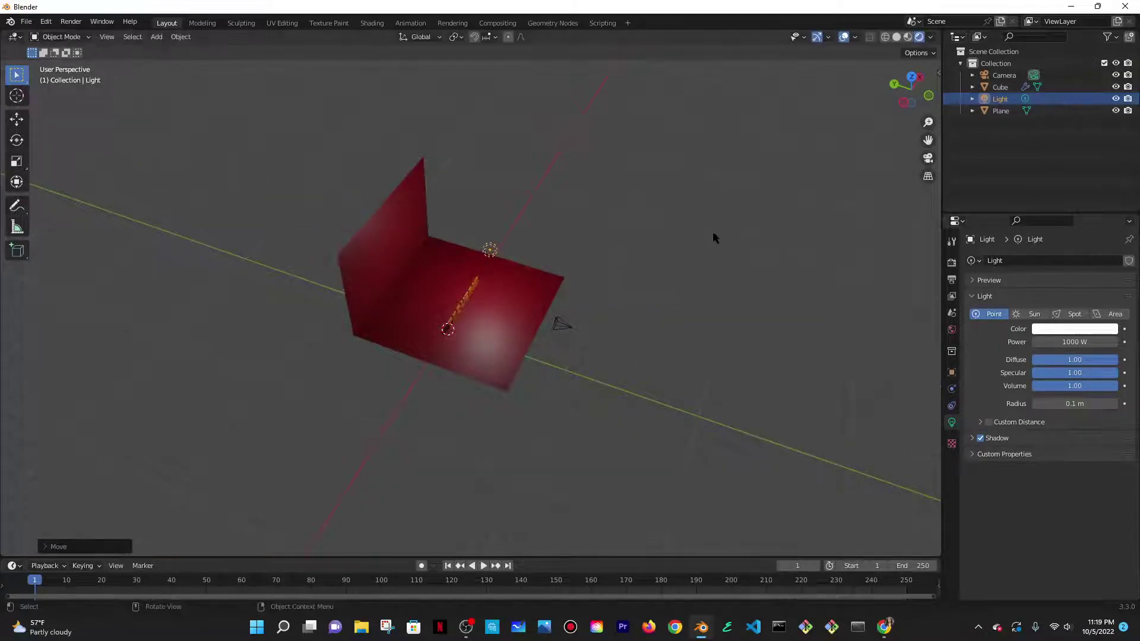
Raise the backdrop plane about 0.04 m along Z so the floor meets the base of the TAQUERIA letters, checking it through the camera
{"action": "key", "text": "KP_0"}
{"action": "key", "text": "KP_0"}
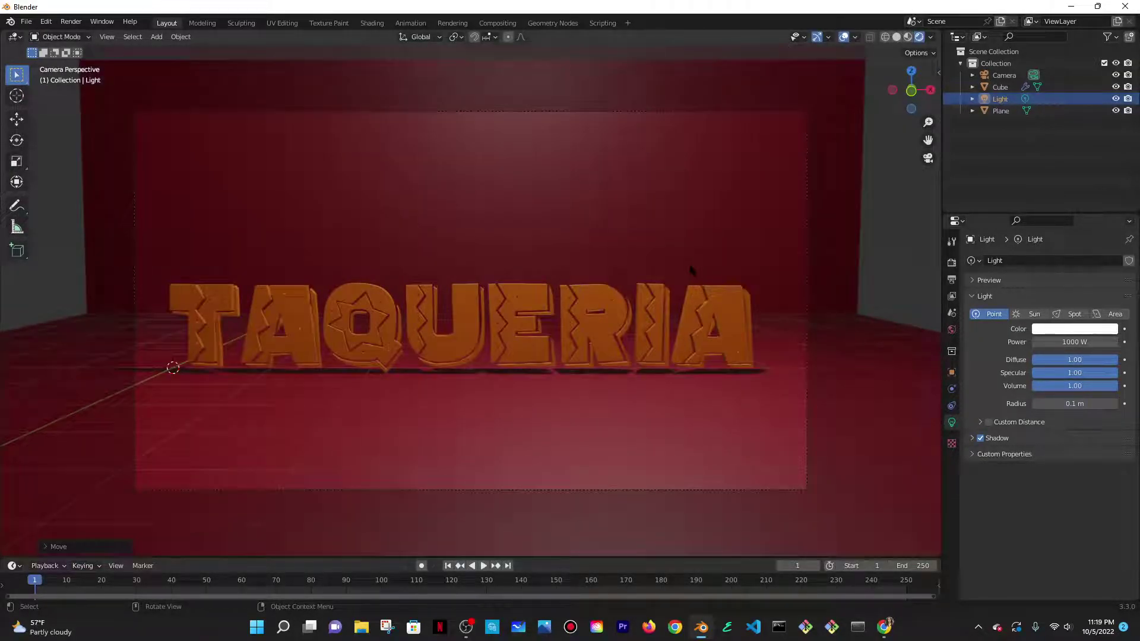
{"action": "left_click", "coordinate": [534, 396]}
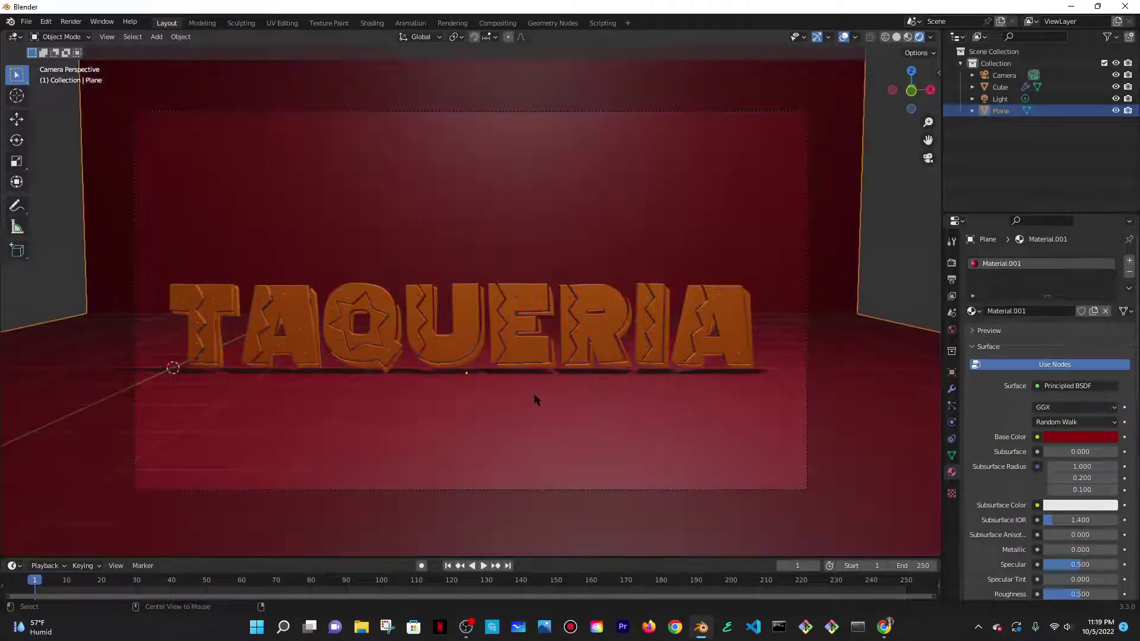
{"action": "key", "text": "g"}
{"action": "key", "text": "z"}
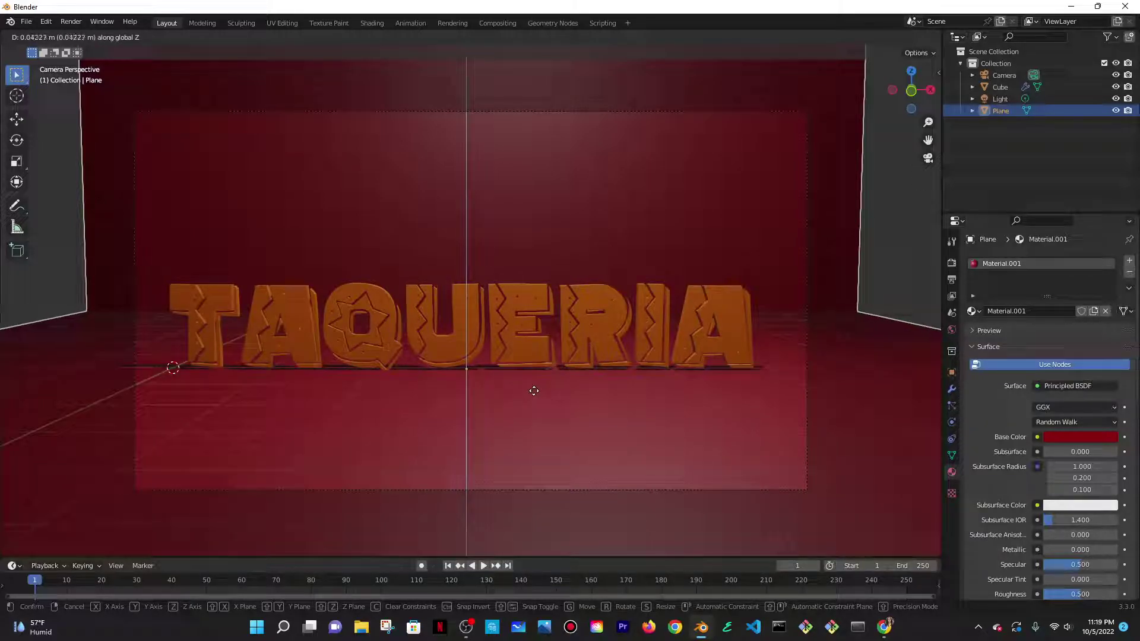
{"action": "left_click", "coordinate": [533, 390]}
{"action": "scroll", "coordinate": [742, 219], "scroll_direction": "down", "scroll_amount": 3}
{"action": "scroll", "coordinate": [742, 219], "scroll_direction": "up", "scroll_amount": 5}
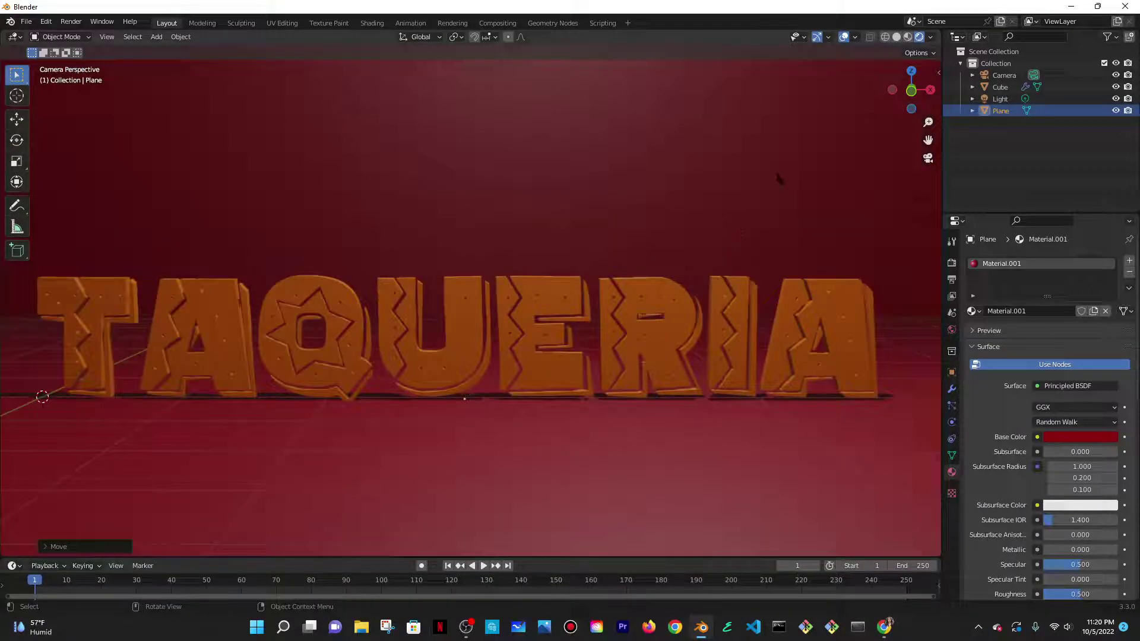
{"action": "scroll", "coordinate": [777, 176], "scroll_direction": "down", "scroll_amount": 3}
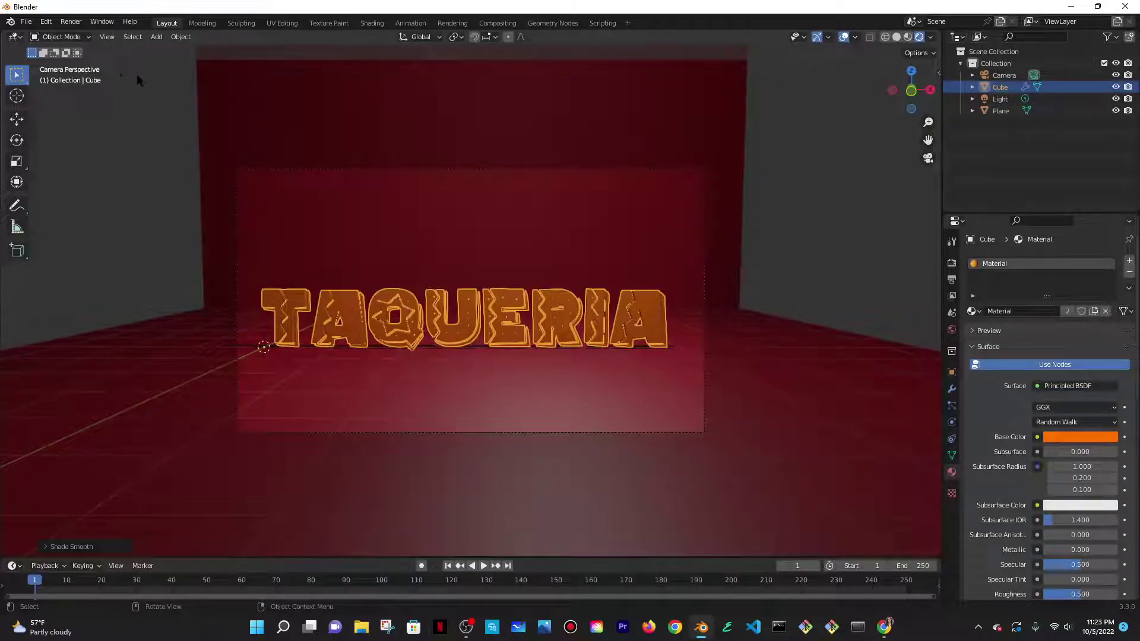
Render the TAQUERIA scene as a still image from the camera and bring up the image commands for the render result
{"action": "left_click", "coordinate": [71, 22]}
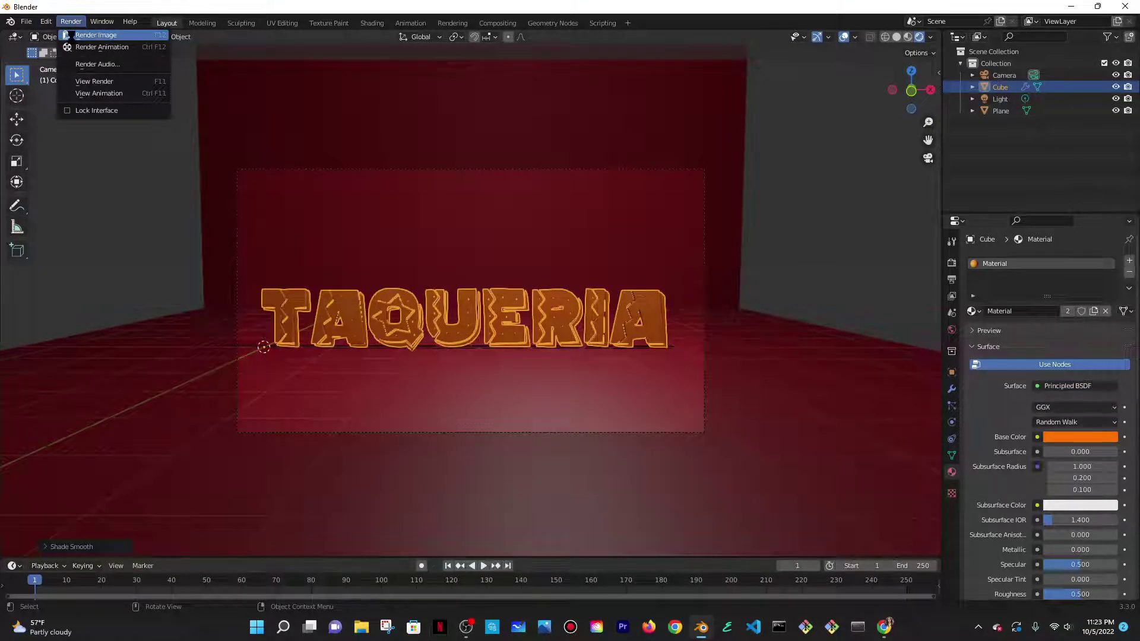
{"action": "left_click", "coordinate": [95, 35]}
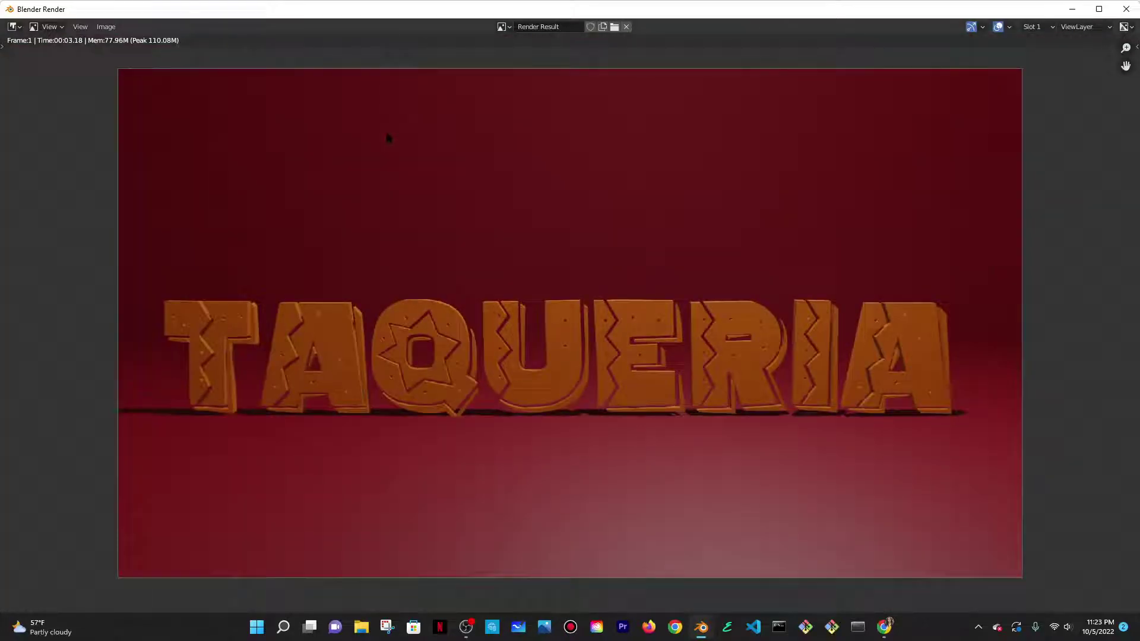
{"action": "left_click", "coordinate": [106, 27]}
{"action": "left_click", "coordinate": [126, 111]}
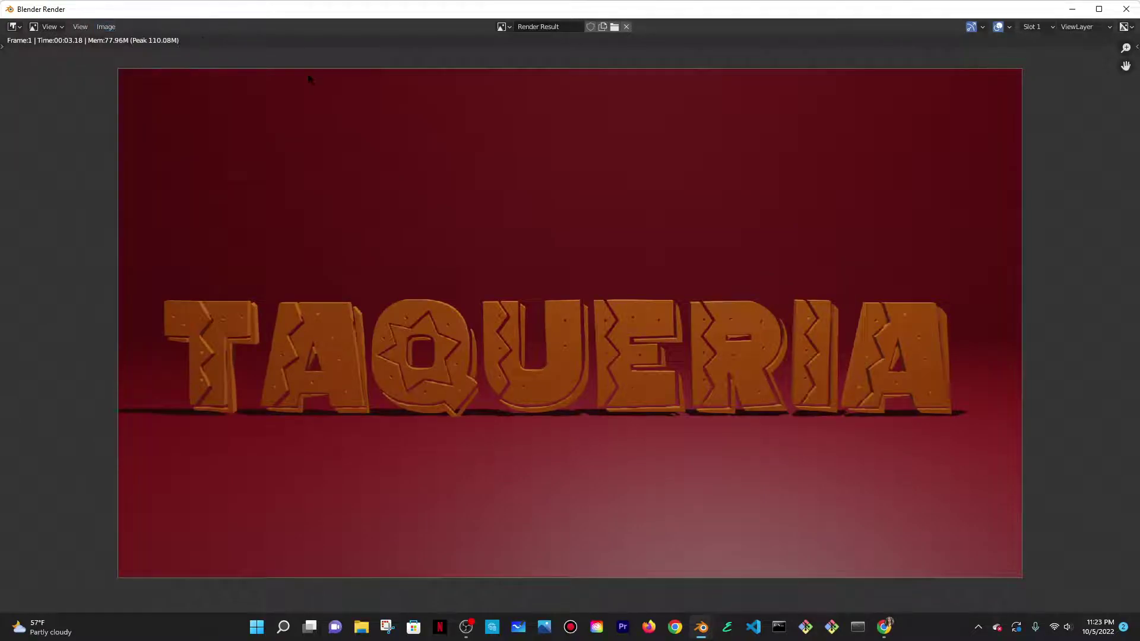